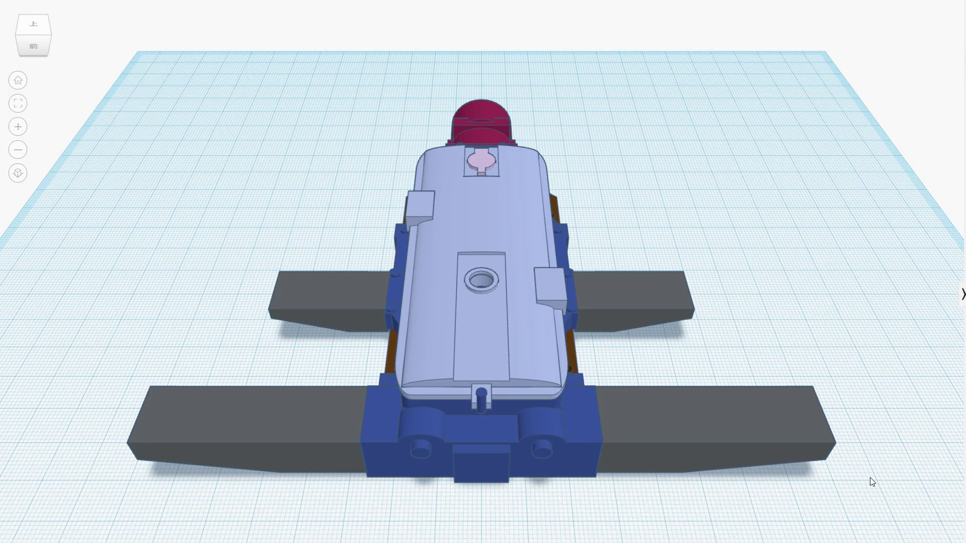
# Slide the grey wing covers two nudges up off the machine, then orbit to the red motor
pyautogui.moveTo(871, 478); pyautogui.dragTo(568, 459, button='right')
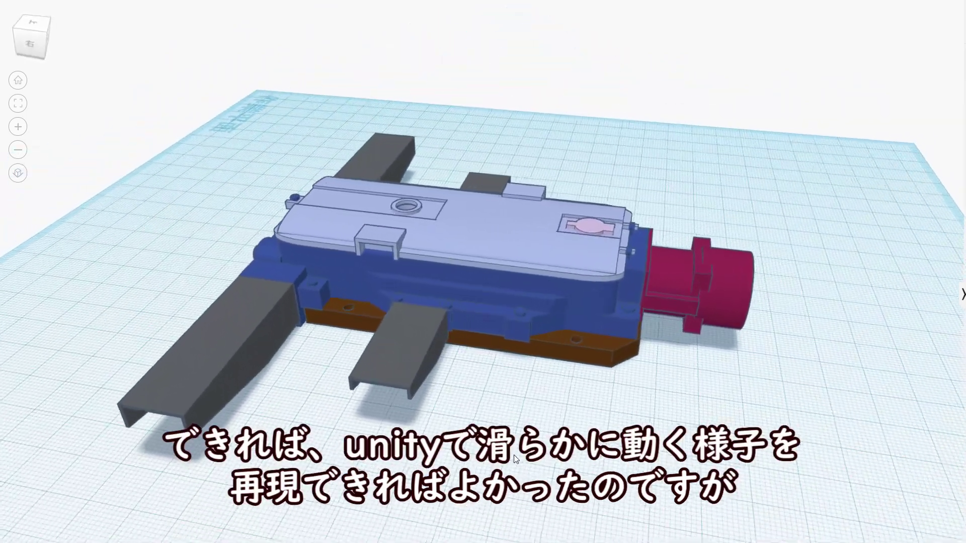
pyautogui.moveTo(813, 462)
pyautogui.mouseDown(button='right')
pyautogui.moveTo(485, 468)
pyautogui.moveTo(594, 475)
pyautogui.moveTo(355, 464)
pyautogui.mouseUp(button='right')
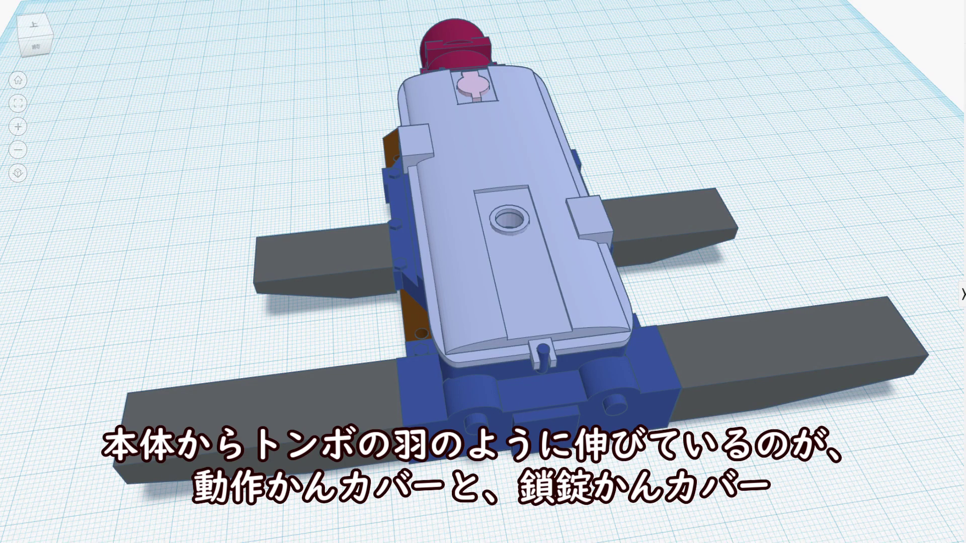
pyautogui.click(747, 349)
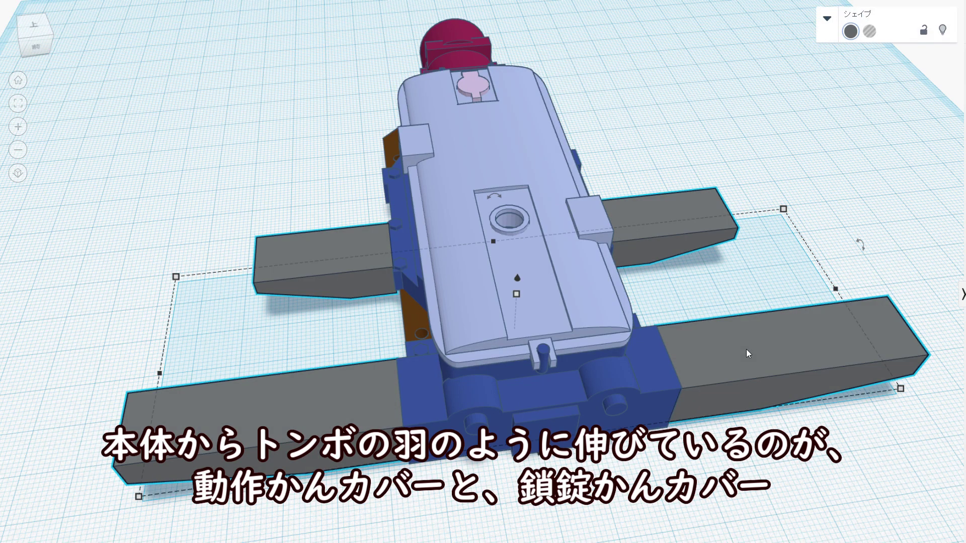
pyautogui.press('Up')
pyautogui.press('Up')
pyautogui.press('Up')
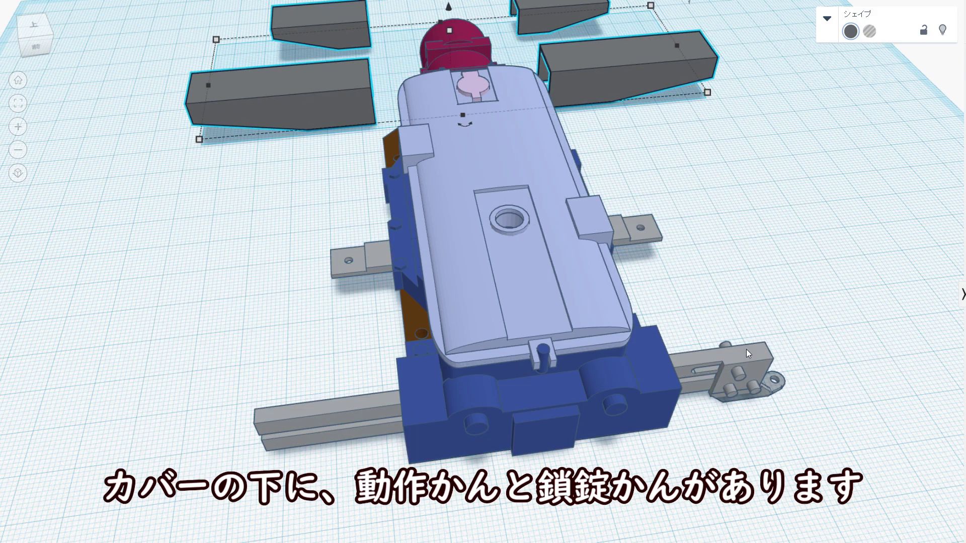
pyautogui.press('Up')
pyautogui.press('Up')
pyautogui.press('Up')
pyautogui.press('Up')
pyautogui.press('Up')
pyautogui.press('Up')
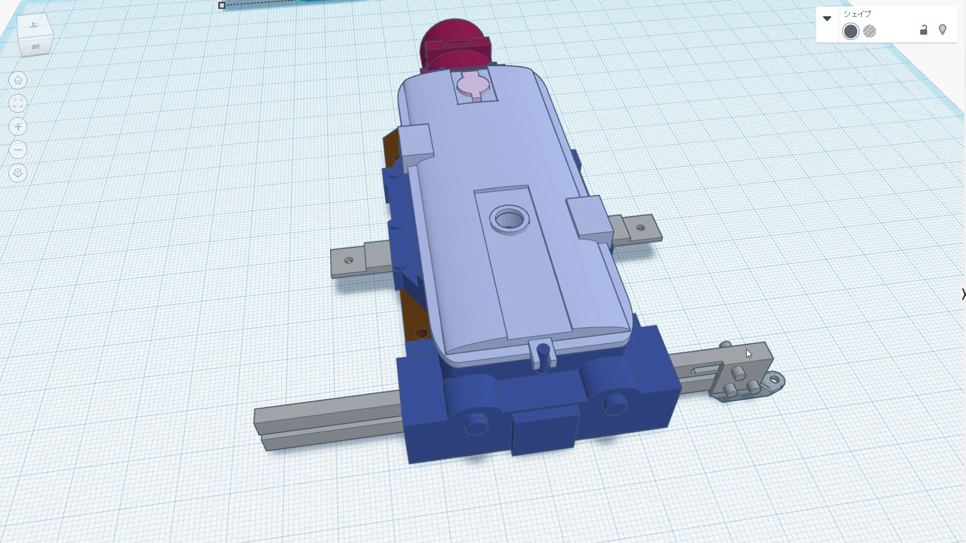
pyautogui.moveTo(746, 349); pyautogui.dragTo(306, 306, button='right')
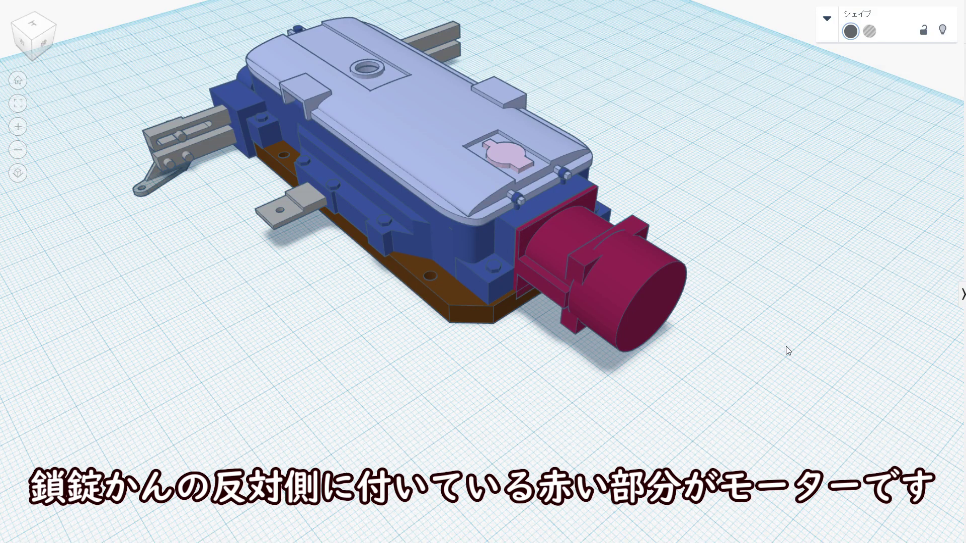
pyautogui.moveTo(788, 351)
pyautogui.mouseDown(button='right')
pyautogui.moveTo(660, 373)
pyautogui.moveTo(455, 371)
pyautogui.moveTo(409, 345)
pyautogui.moveTo(424, 276)
pyautogui.mouseUp(button='right')
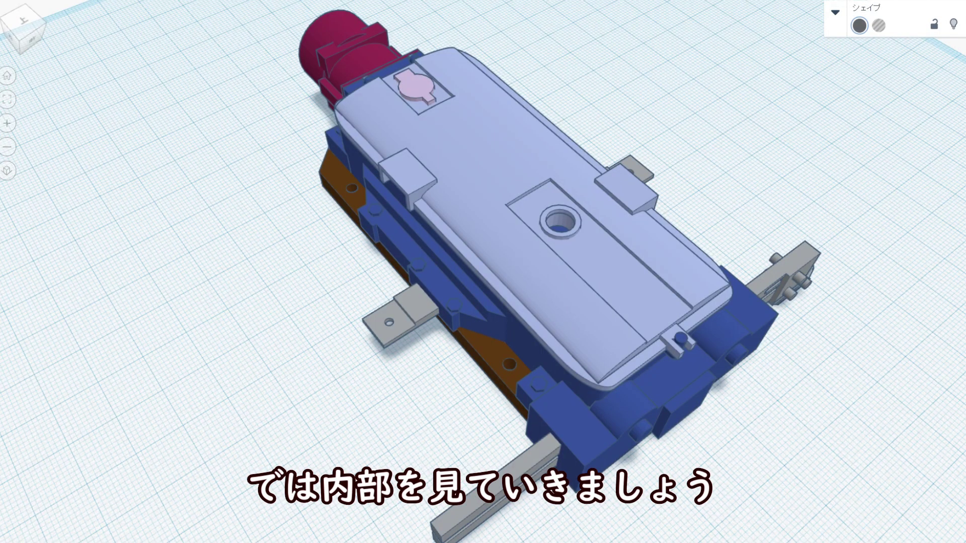
# Slide the light blue cover two nudges up off the machine
pyautogui.click(574, 301)
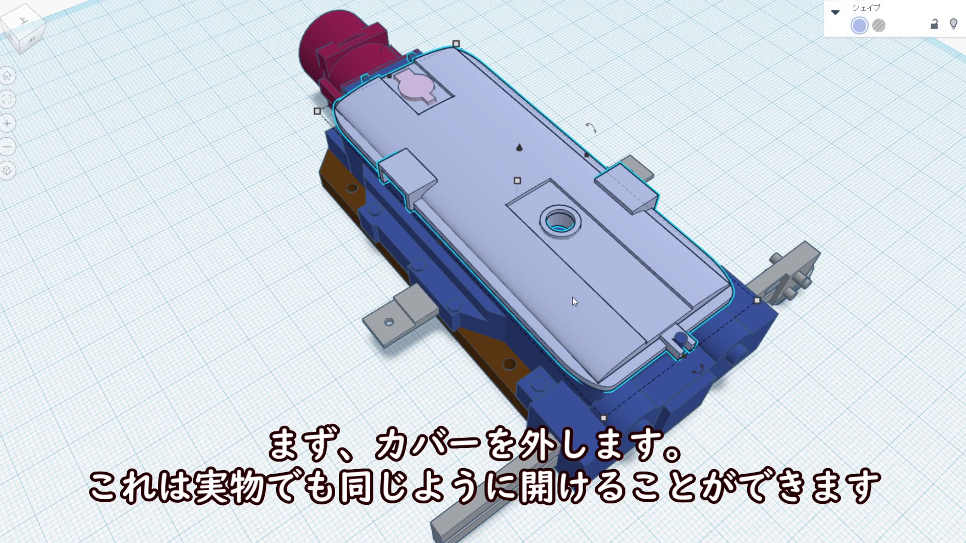
pyautogui.press('Up')
pyautogui.press('Up')
pyautogui.press('Up')
pyautogui.press('Up')
pyautogui.press('Up')
pyautogui.press('Up')
pyautogui.press('Up')
pyautogui.press('Up')
pyautogui.press('Up')
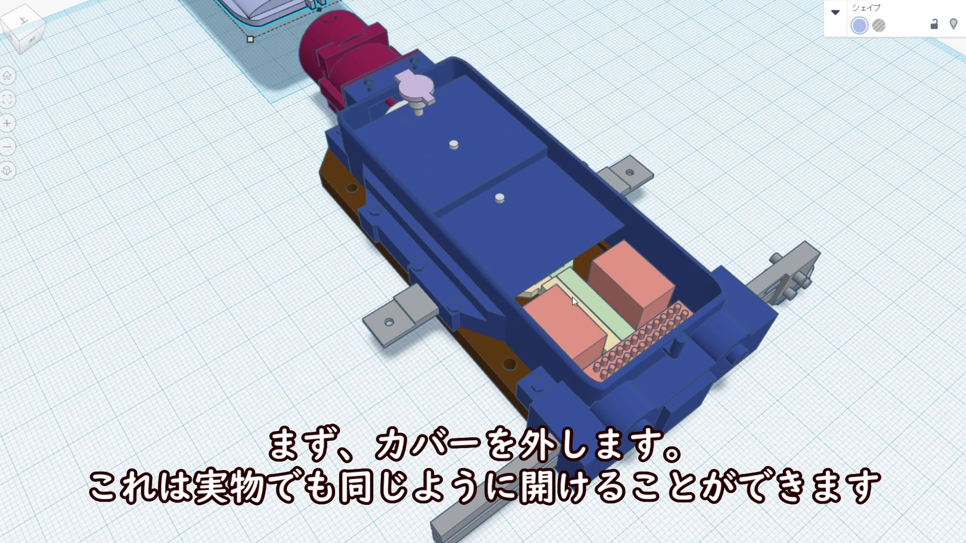
pyautogui.press('Up')
pyautogui.press('Up')
pyautogui.press('Up')
pyautogui.press('Up')
pyautogui.press('Up')
pyautogui.press('Up')
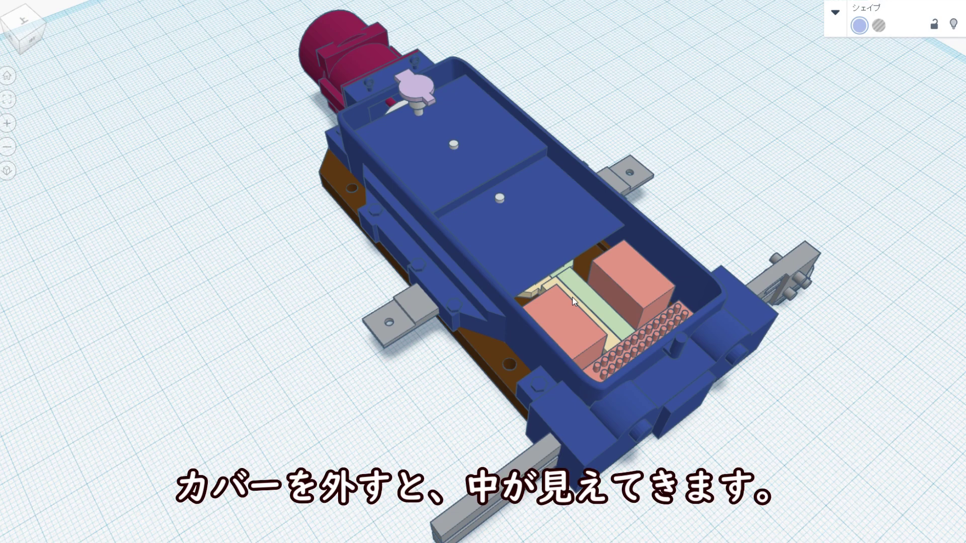
# Delete the pink electrical parts and drag the blue housing aside to expose the gears
pyautogui.click(571, 330)
pyautogui.press('Delete')
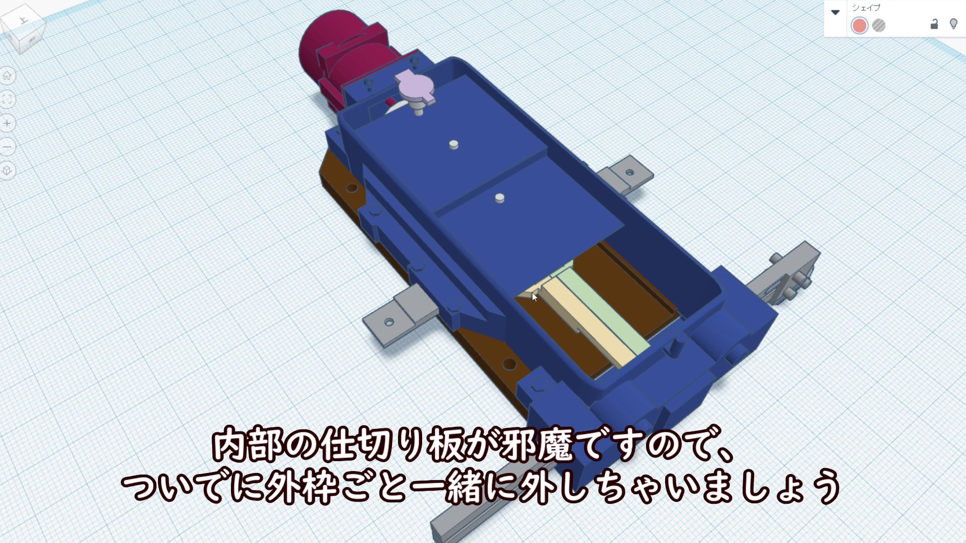
pyautogui.moveTo(589, 335); pyautogui.dragTo(518, 253)
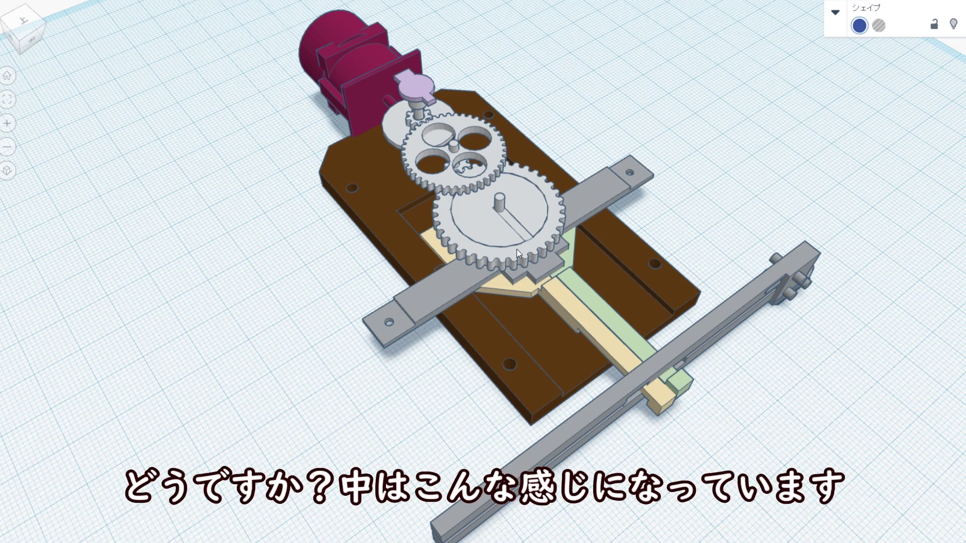
pyautogui.moveTo(373, 401)
pyautogui.mouseDown(button='right')
pyautogui.moveTo(629, 334)
pyautogui.moveTo(752, 334)
pyautogui.moveTo(874, 352)
pyautogui.moveTo(373, 337)
pyautogui.moveTo(466, 379)
pyautogui.moveTo(617, 392)
pyautogui.moveTo(828, 360)
pyautogui.mouseUp(button='right')
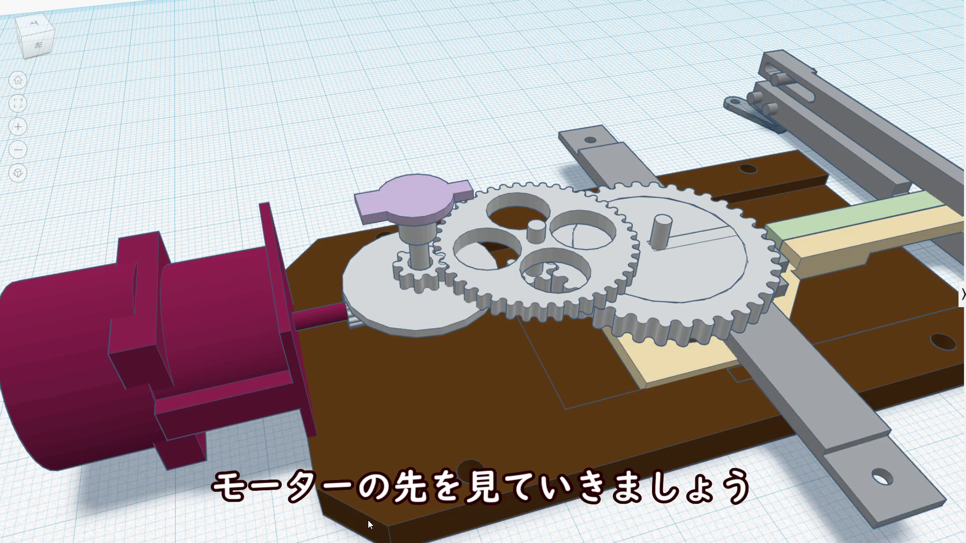
pyautogui.moveTo(253, 512)
pyautogui.mouseDown(button='right')
pyautogui.moveTo(264, 447)
pyautogui.moveTo(207, 455)
pyautogui.moveTo(156, 478)
pyautogui.moveTo(99, 525)
pyautogui.mouseUp(button='right')
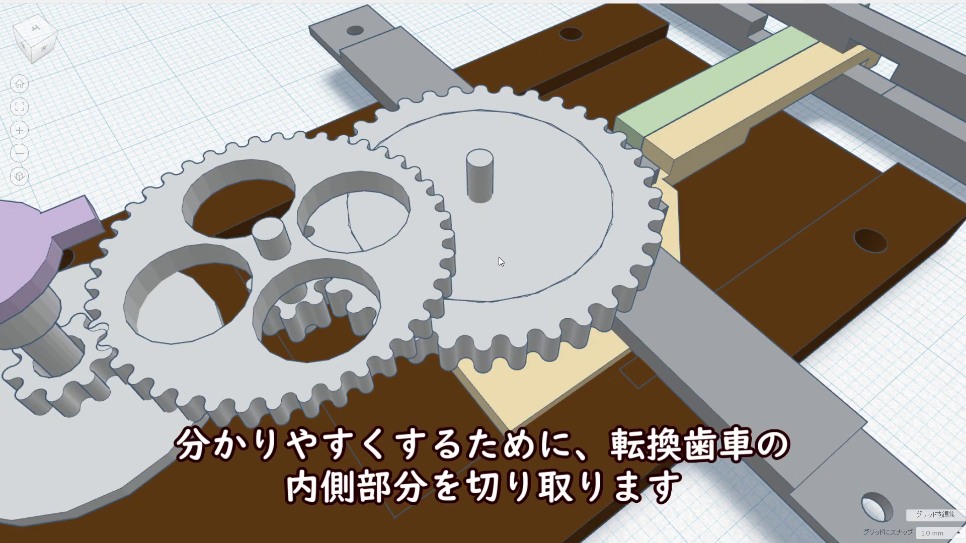
# Lift the largest gear's inner disc away with Ctrl+Up and colour the roller pin under it red
pyautogui.click(499, 258)
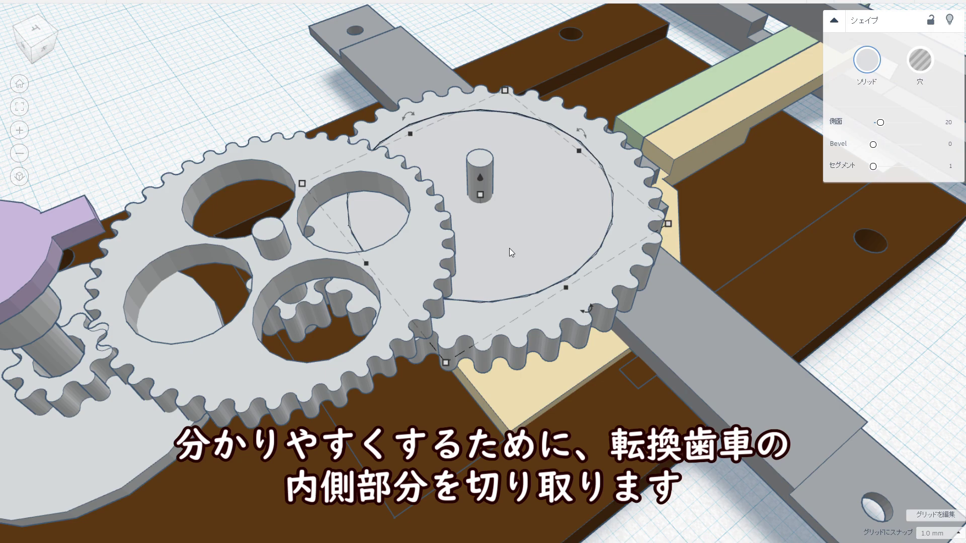
pyautogui.hotkey('ctrl', 'Up')
pyautogui.hotkey('ctrl', 'Up')
pyautogui.hotkey('ctrl', 'Up')
pyautogui.hotkey('ctrl', 'Up')
pyautogui.hotkey('ctrl', 'Up')
pyautogui.hotkey('ctrl', 'Up')
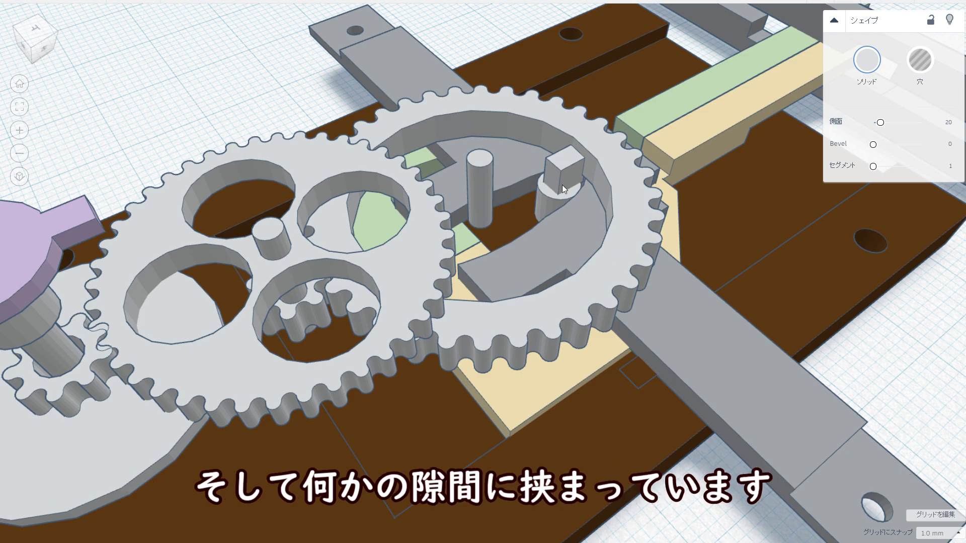
pyautogui.click(551, 192)
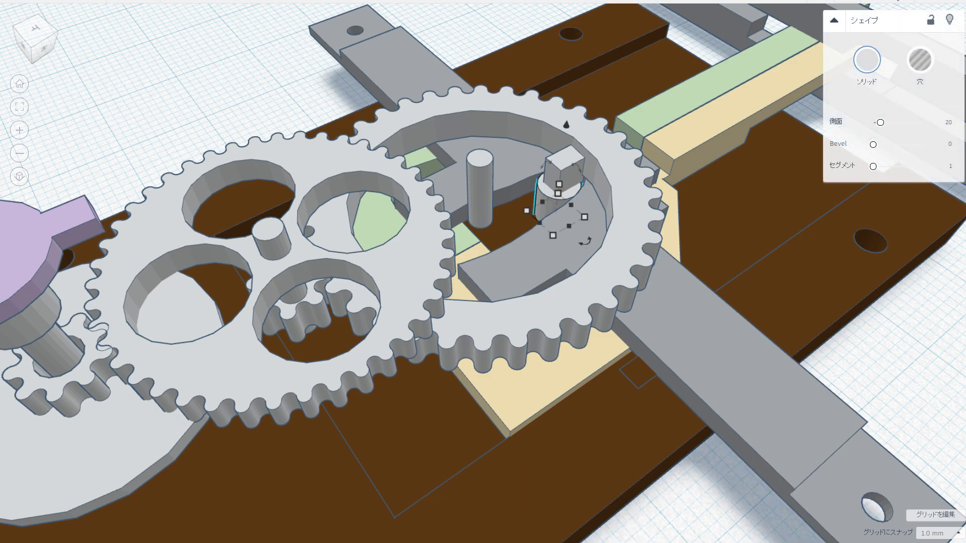
pyautogui.click(867, 60)
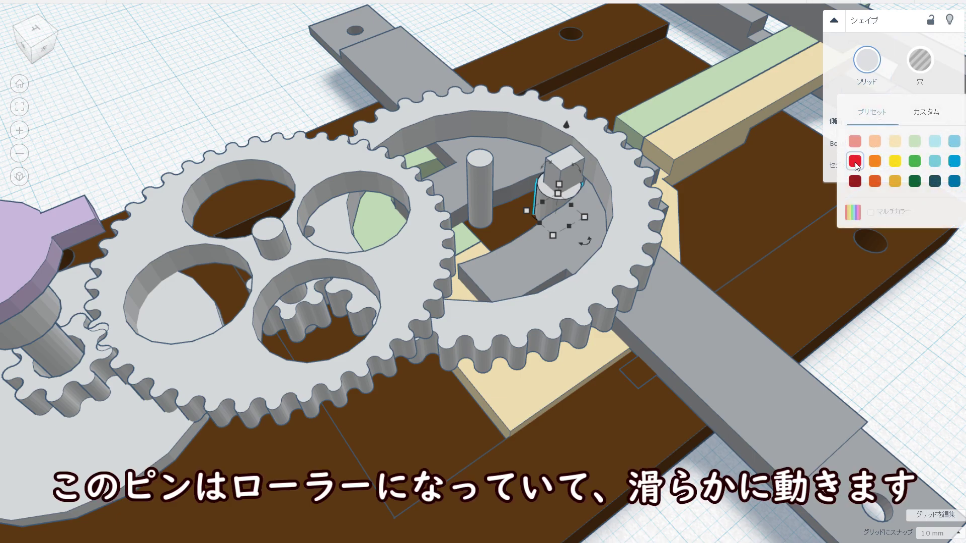
pyautogui.click(855, 161)
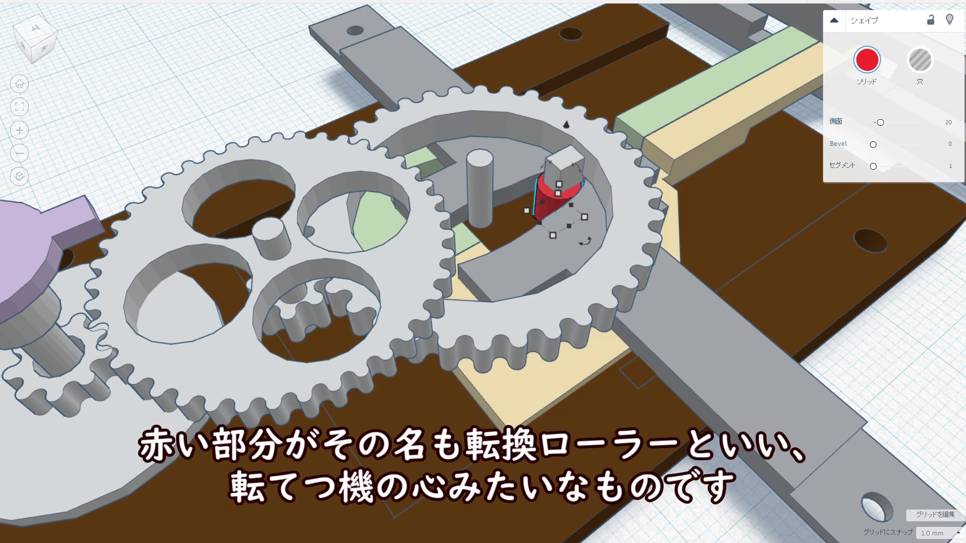
pyautogui.press('Escape')
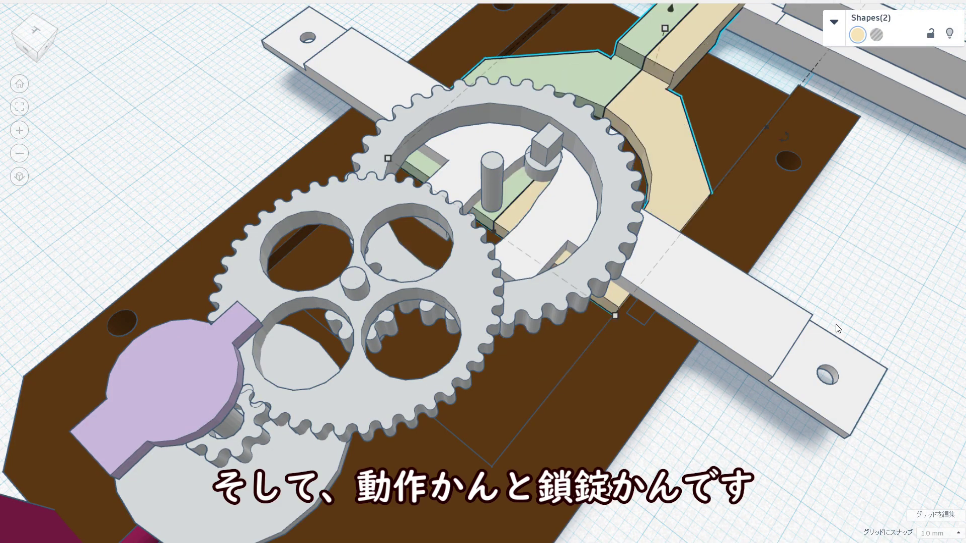
# Hide the green and tan blocks, slide the large switching gear up, and view along the bar
pyautogui.hotkey('ctrl', 'shift', 'h')
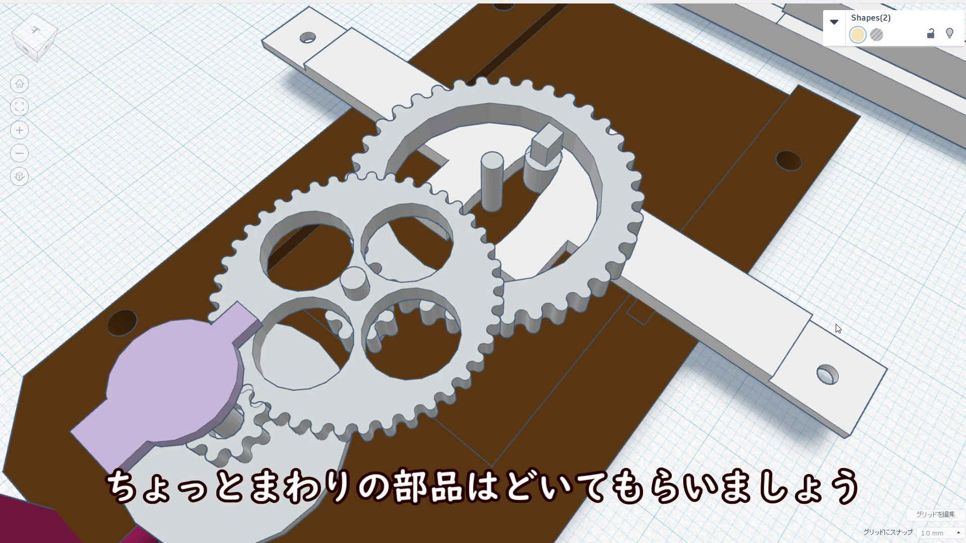
pyautogui.click(613, 246)
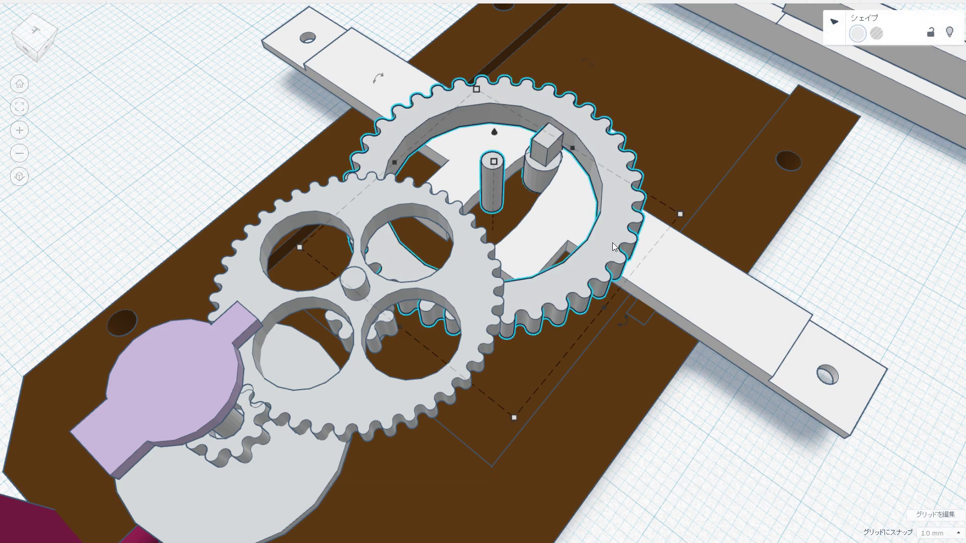
pyautogui.press('Up')
pyautogui.press('Up')
pyautogui.press('Up')
pyautogui.press('Up')
pyautogui.press('Up')
pyautogui.press('Up')
pyautogui.press('Up')
pyautogui.press('Up')
pyautogui.press('Up')
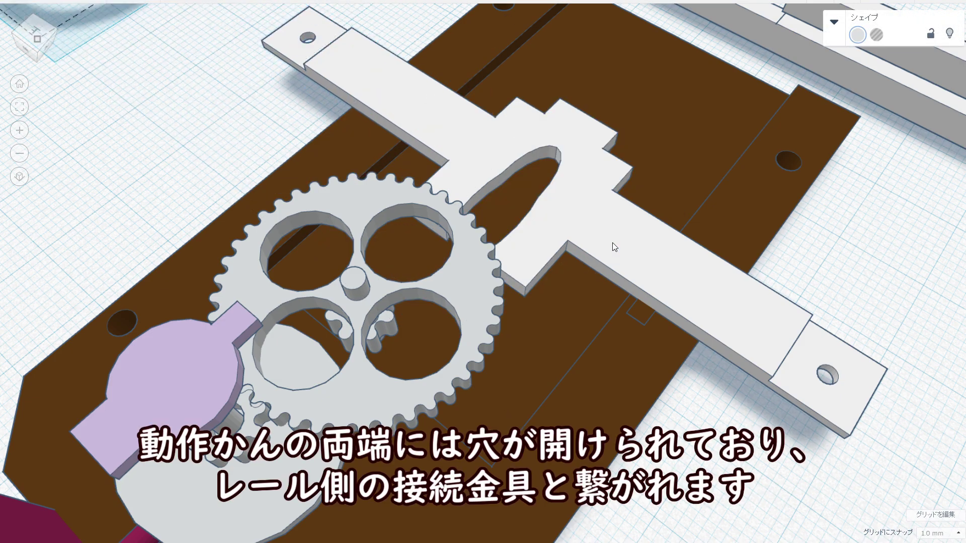
pyautogui.moveTo(612, 242)
pyautogui.mouseDown(button='right')
pyautogui.moveTo(608, 372)
pyautogui.moveTo(668, 412)
pyautogui.moveTo(687, 439)
pyautogui.moveTo(678, 458)
pyautogui.moveTo(687, 457)
pyautogui.moveTo(667, 452)
pyautogui.mouseUp(button='right')
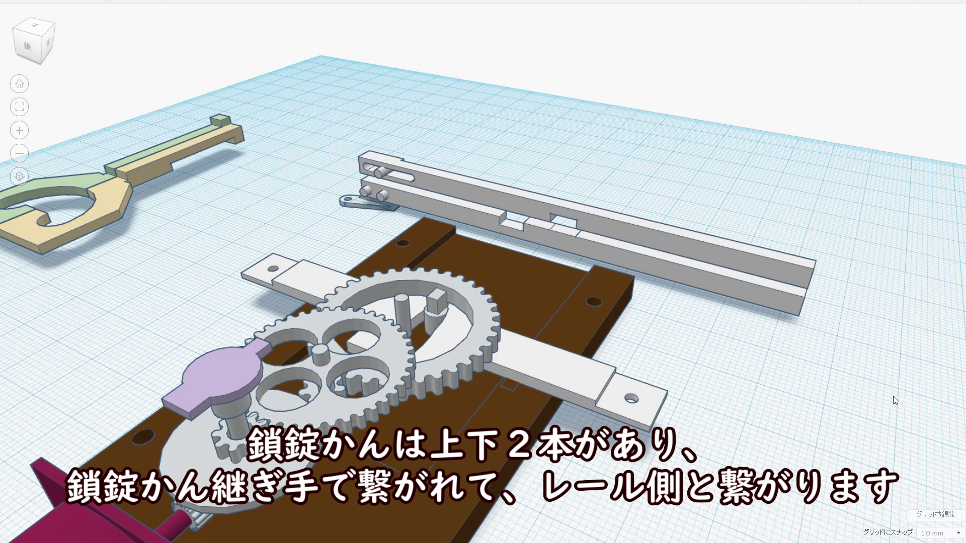
# Orbit the view around to the other side of the mechanism
pyautogui.moveTo(892, 394)
pyautogui.mouseDown(button='right')
pyautogui.moveTo(509, 394)
pyautogui.moveTo(431, 359)
pyautogui.mouseUp(button='right')
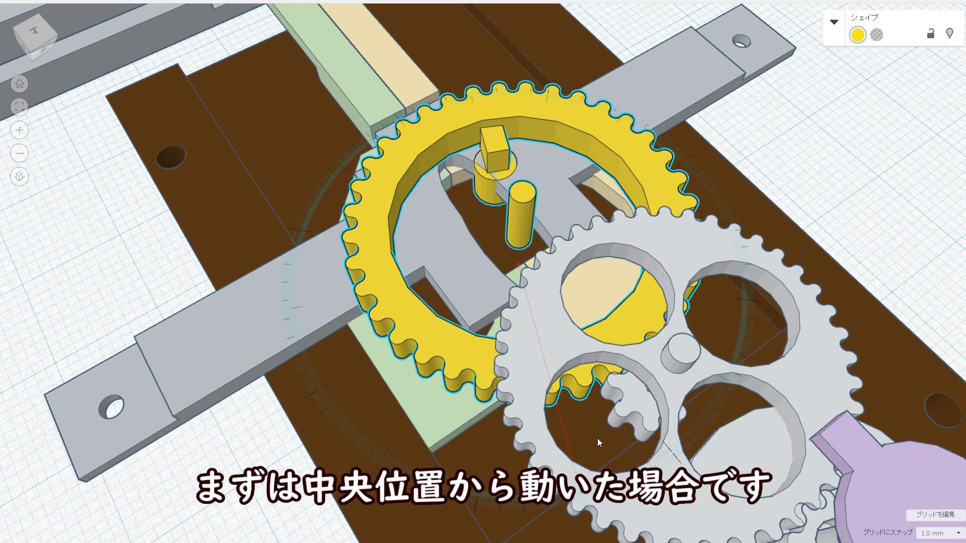
# Nudge the grey throw bar right, rotate the yellow gear, and nudge the bar right again
pyautogui.click(200, 331)
pyautogui.press('Right')
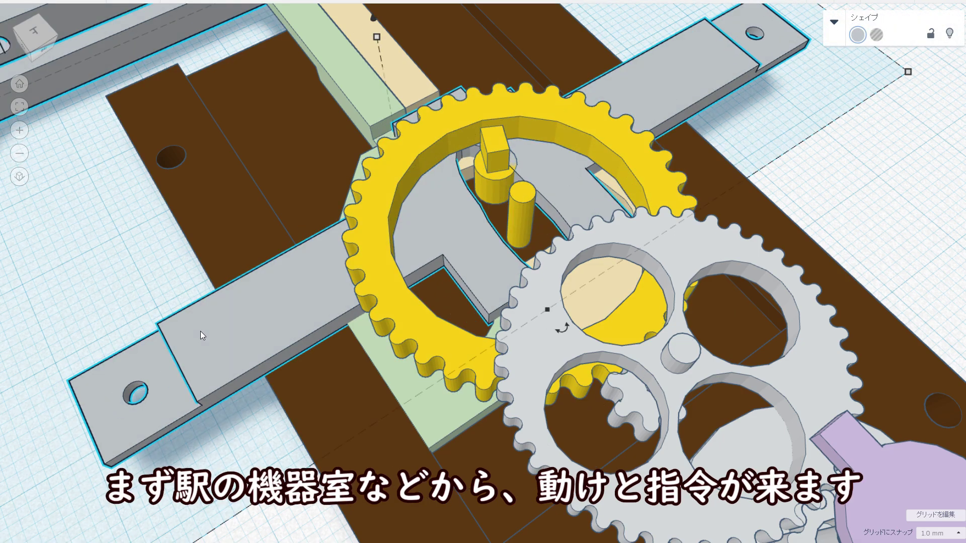
pyautogui.press('Right')
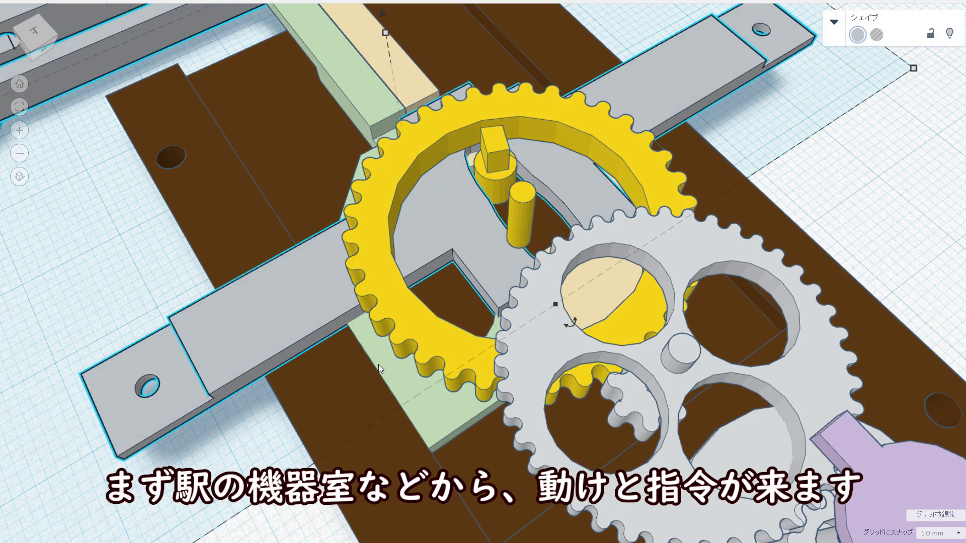
pyautogui.click(418, 322)
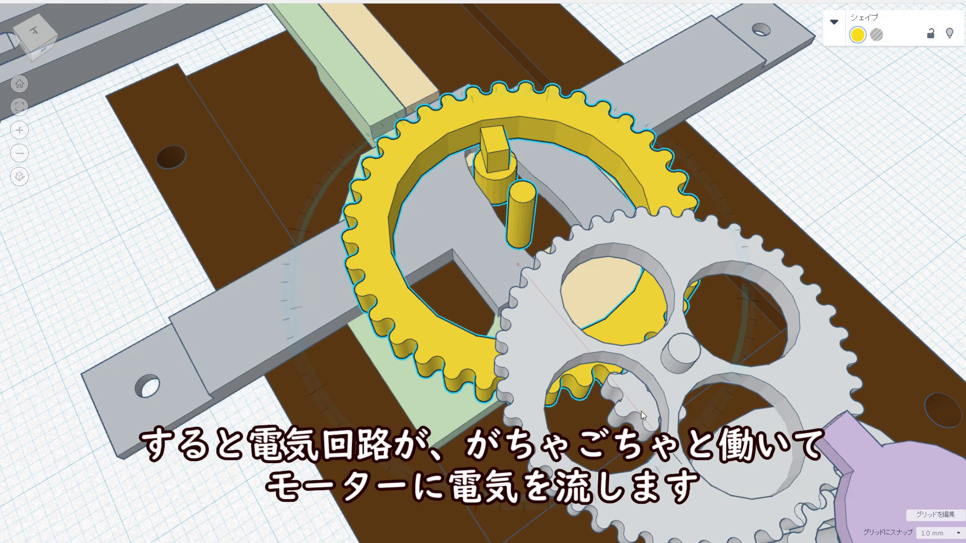
pyautogui.moveTo(641, 412); pyautogui.dragTo(639, 413)
pyautogui.click(222, 313)
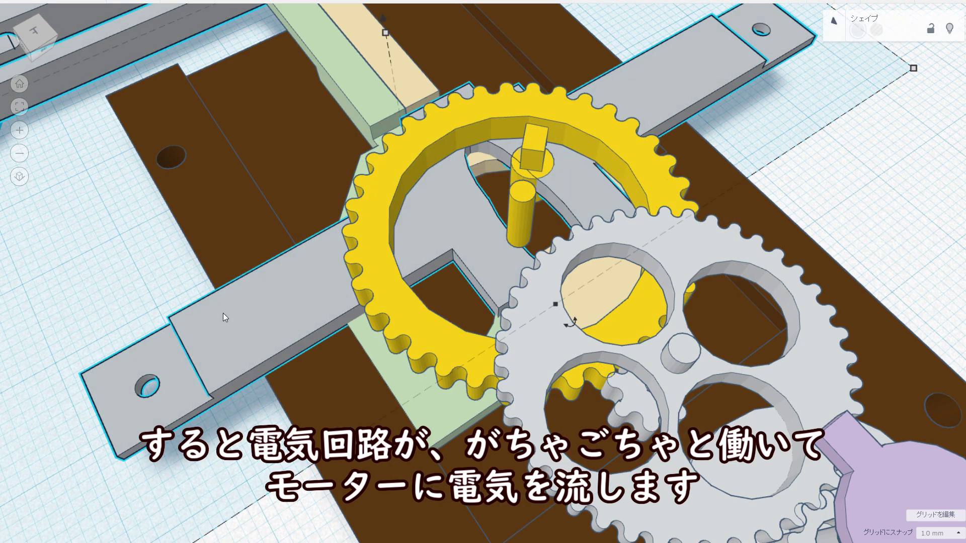
pyautogui.press('Right')
pyautogui.press('Right')
pyautogui.press('Right')
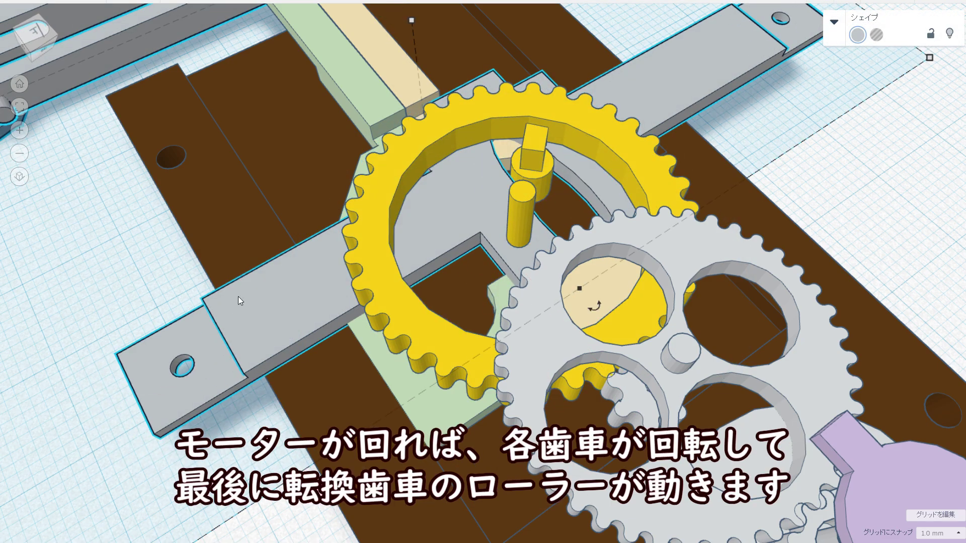
# Keep turning the yellow gear clockwise while shifting the grey throw bar along with it
pyautogui.click(378, 315)
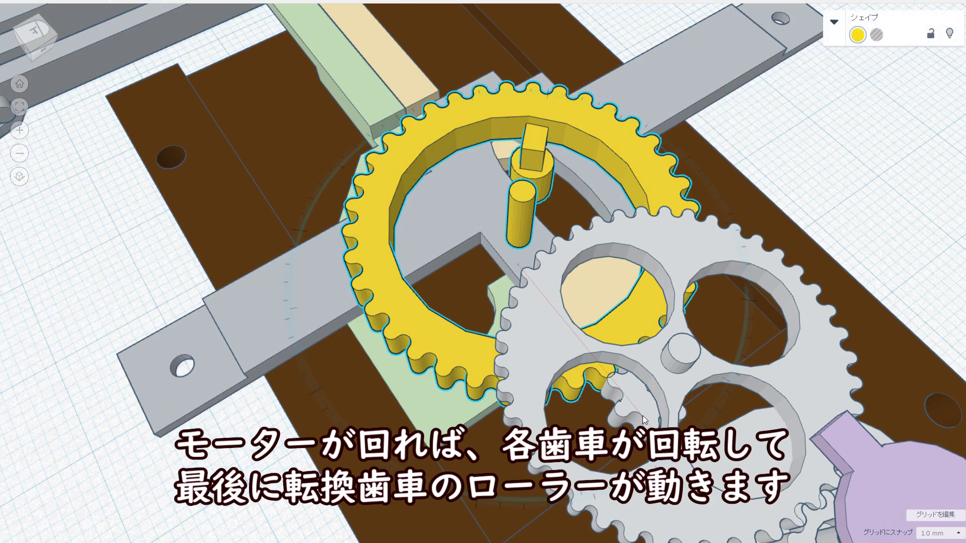
pyautogui.moveTo(642, 415); pyautogui.dragTo(418, 364)
pyautogui.click(258, 299)
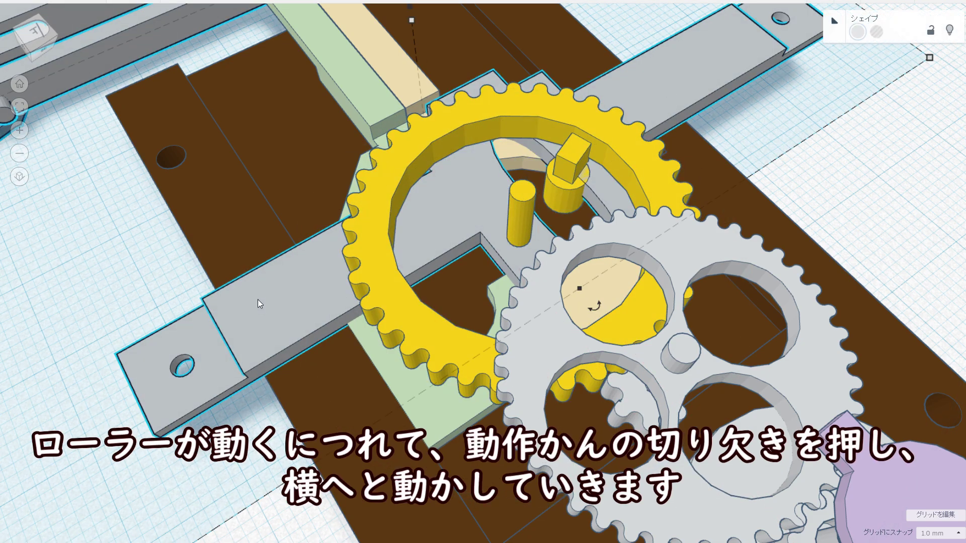
pyautogui.press('Up')
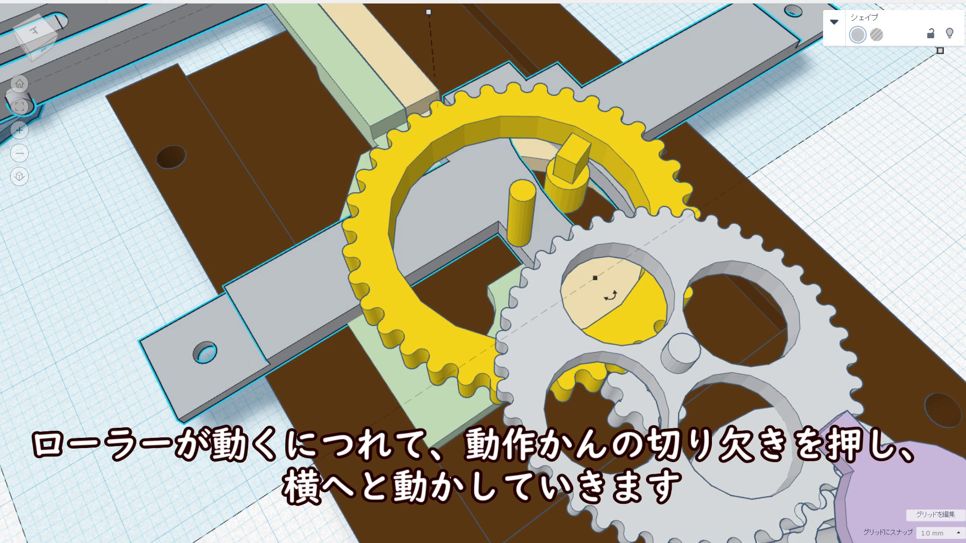
pyautogui.click(430, 336)
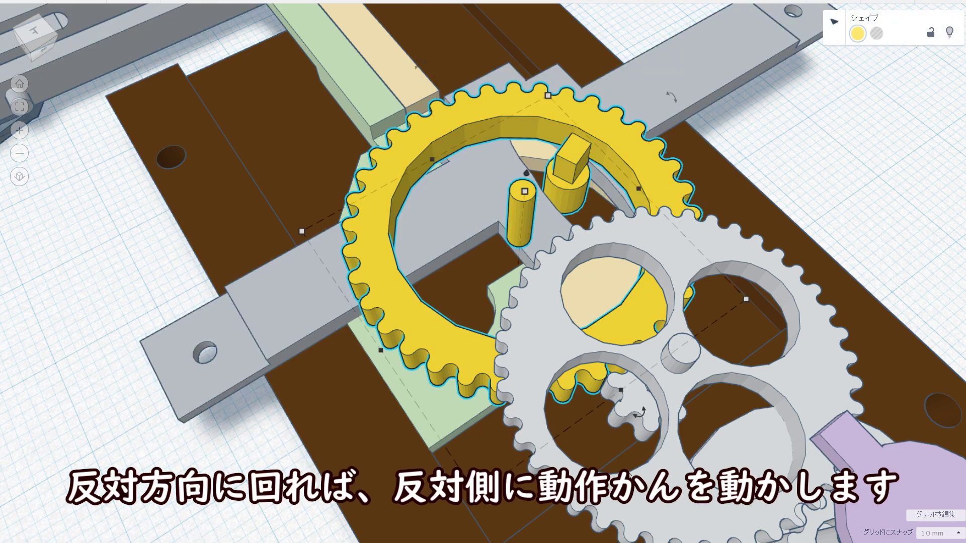
pyautogui.moveTo(639, 415); pyautogui.dragTo(571, 433)
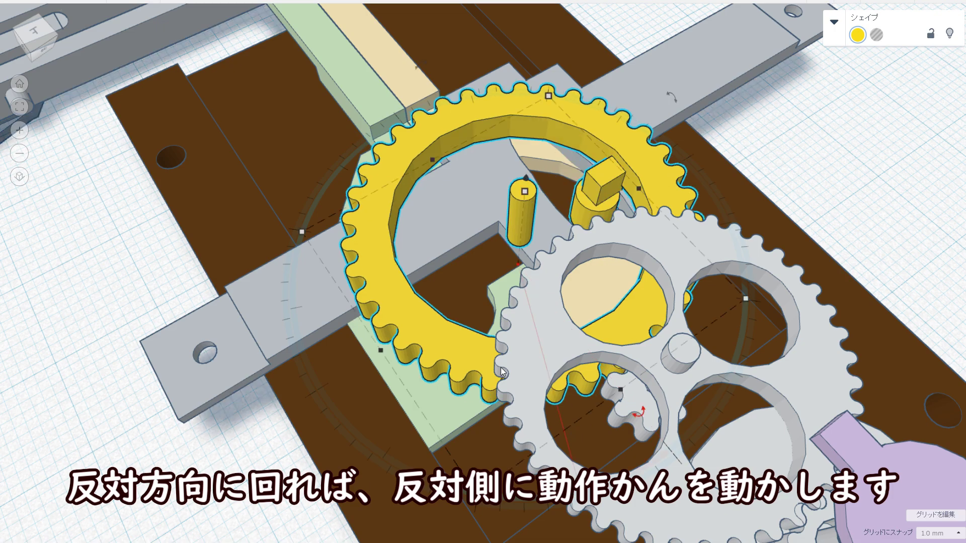
pyautogui.click(261, 301)
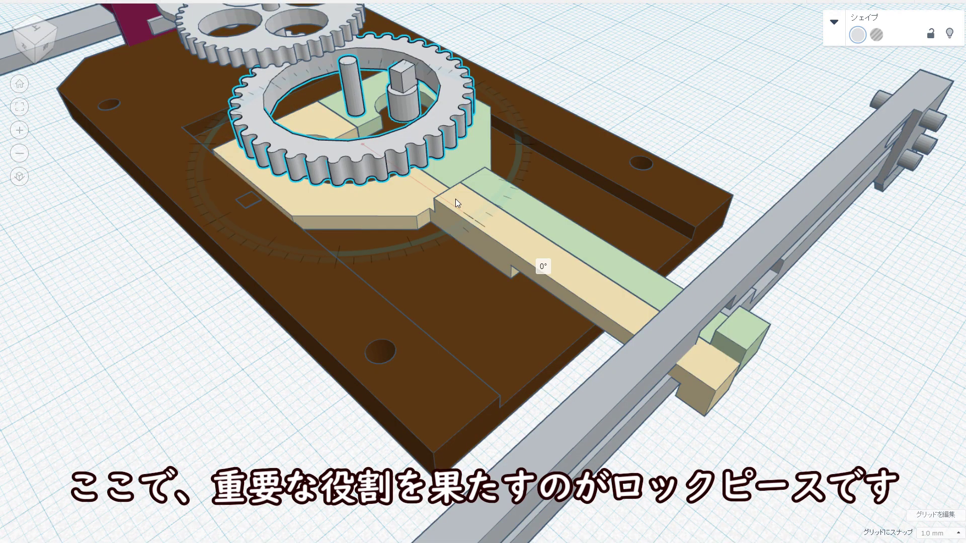
# Rotate the gear twice by -22.5°, slide the green lock piece toward the locking bar, then pull it back
pyautogui.moveTo(449, 201); pyautogui.dragTo(469, 186)
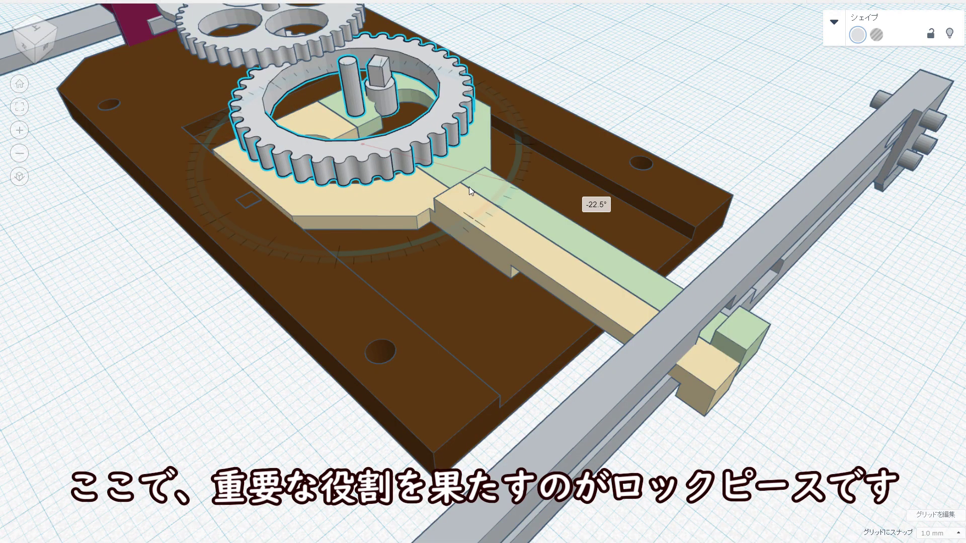
pyautogui.click(588, 251)
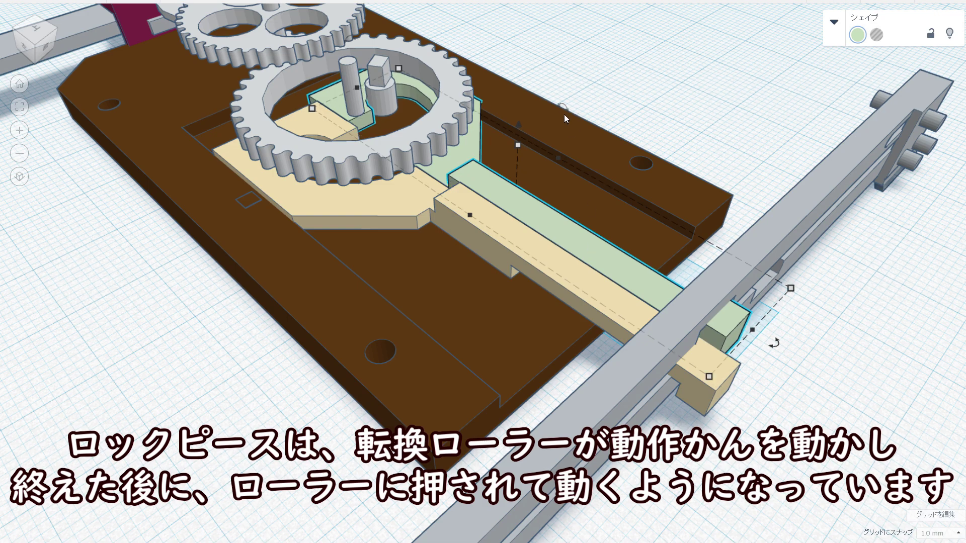
pyautogui.click(421, 135)
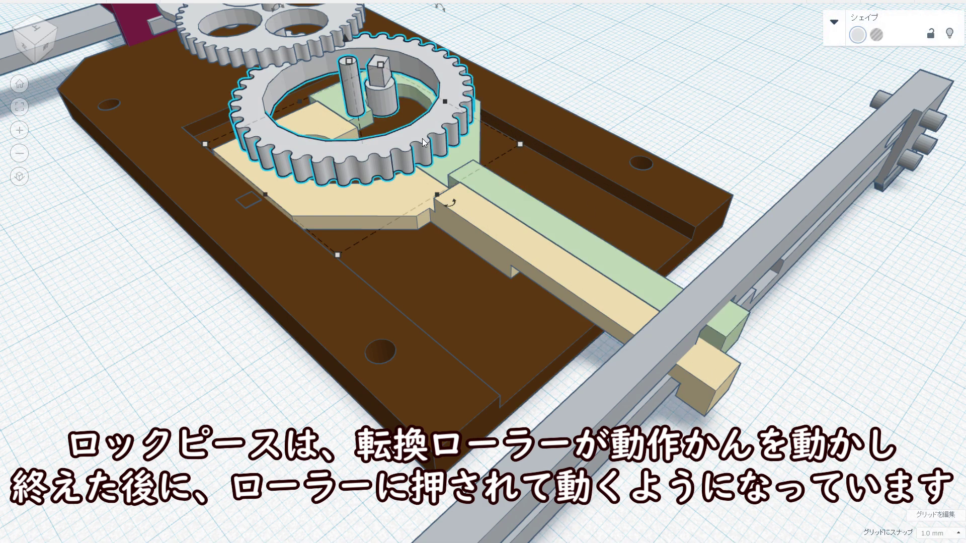
pyautogui.moveTo(449, 206); pyautogui.dragTo(473, 182)
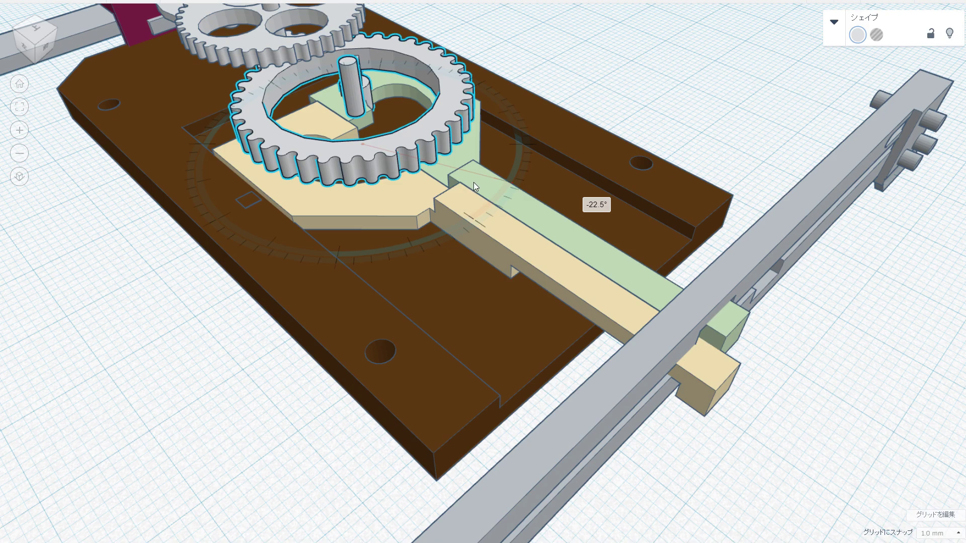
pyautogui.click(570, 231)
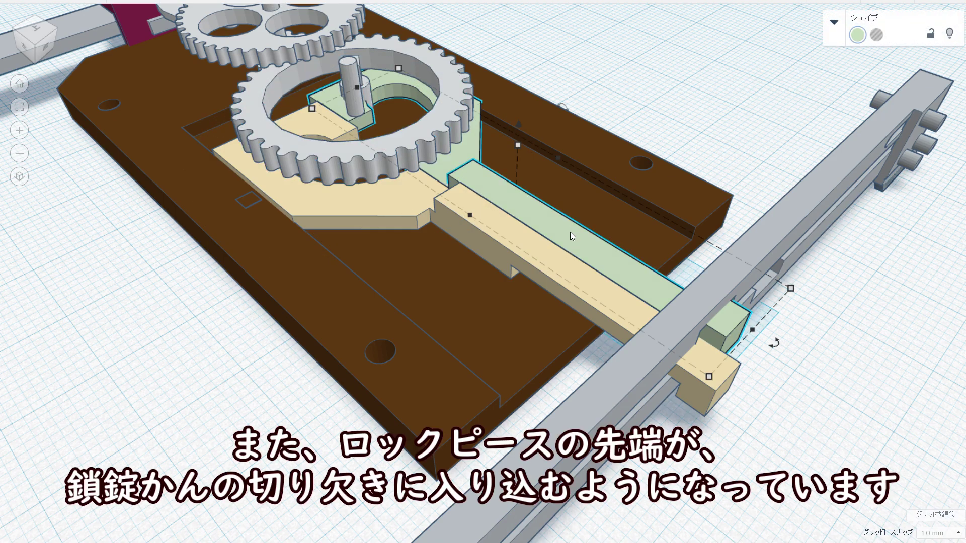
pyautogui.press('Left')
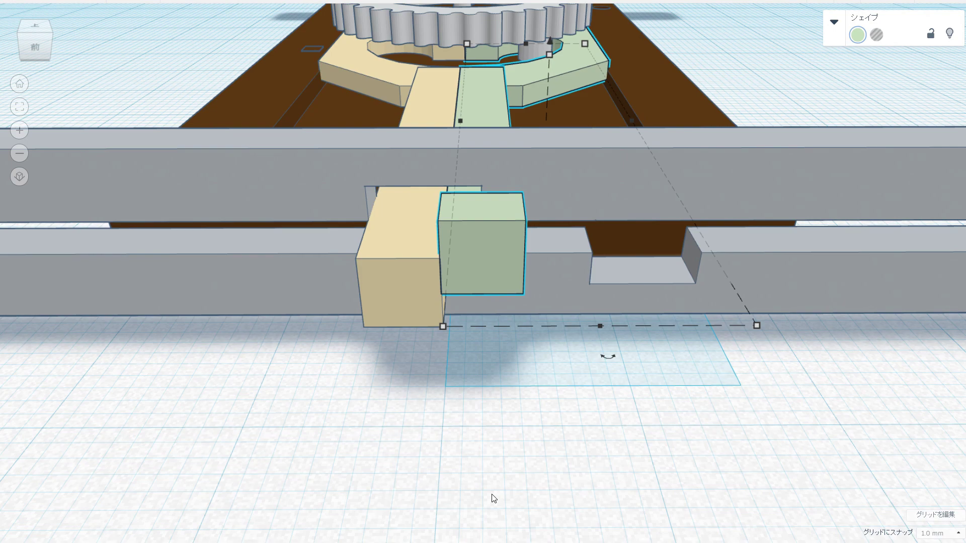
pyautogui.press('Up')
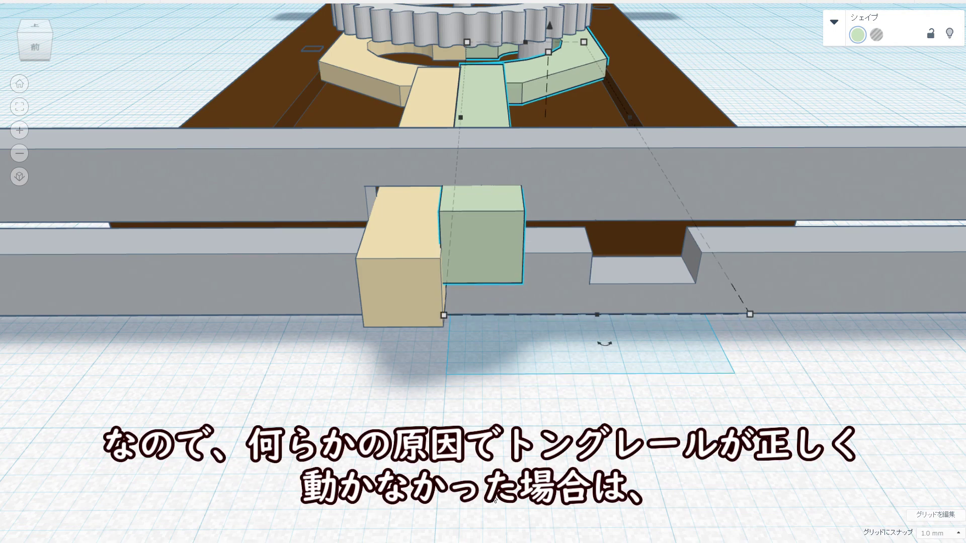
# Push the green lock block against the grey bar and back five times, then shift the bar left
pyautogui.press('Down')
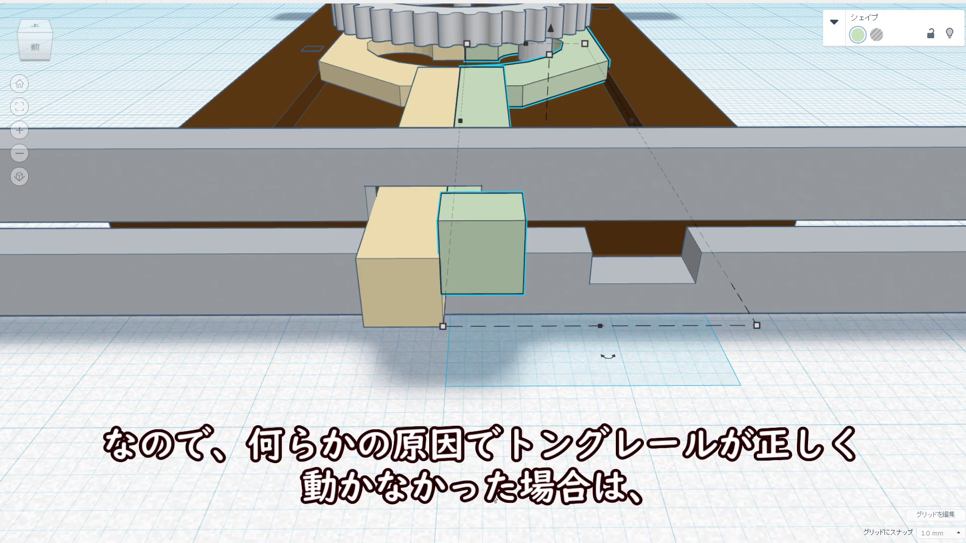
pyautogui.press('Up')
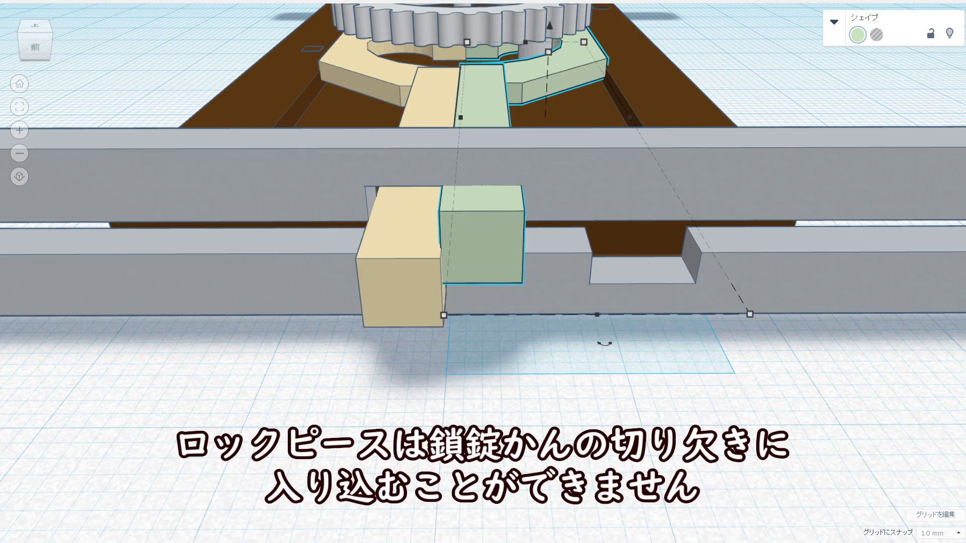
pyautogui.press('Down')
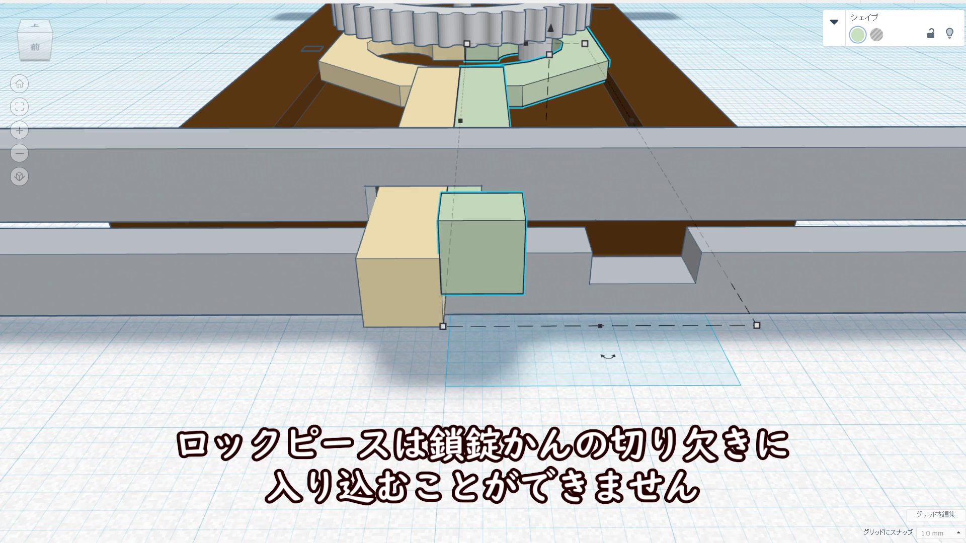
pyautogui.press('Up')
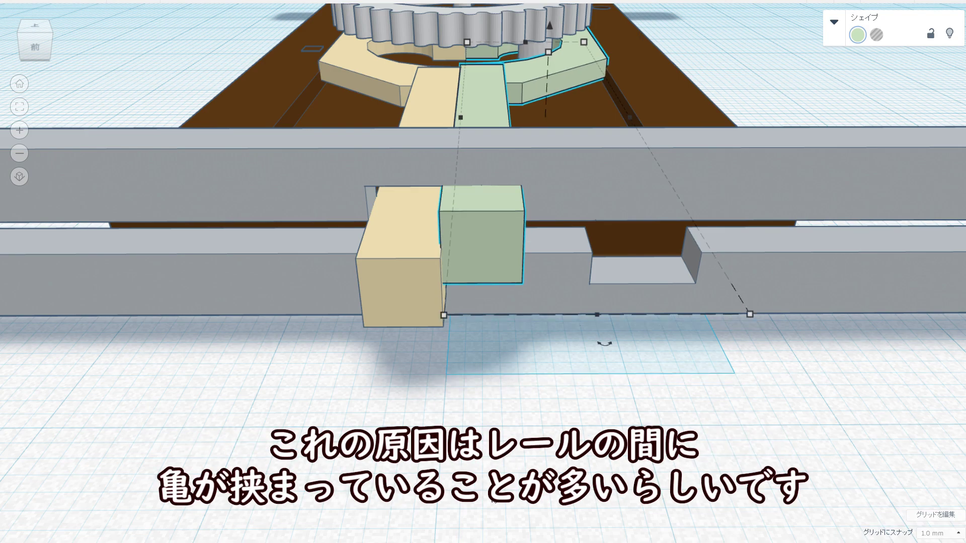
pyautogui.press('Down')
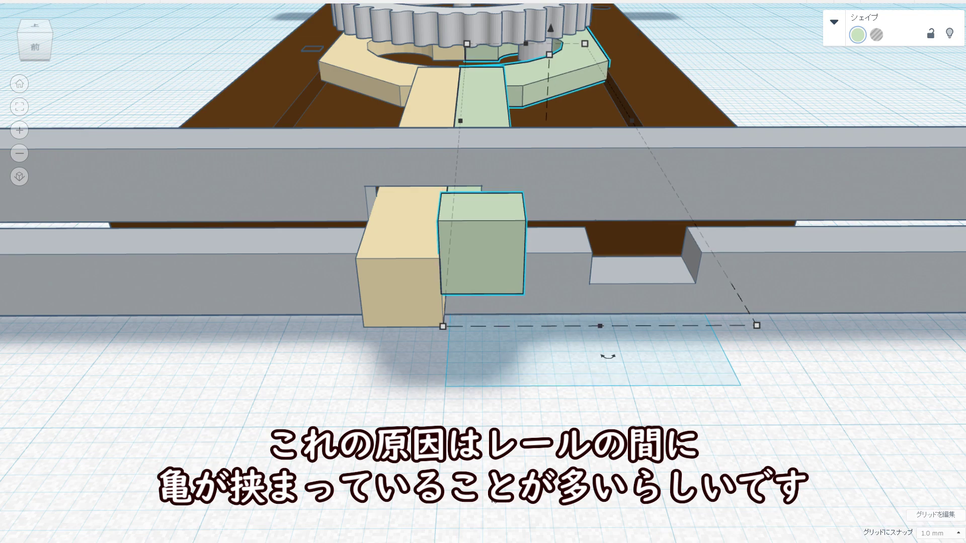
pyautogui.press('Up')
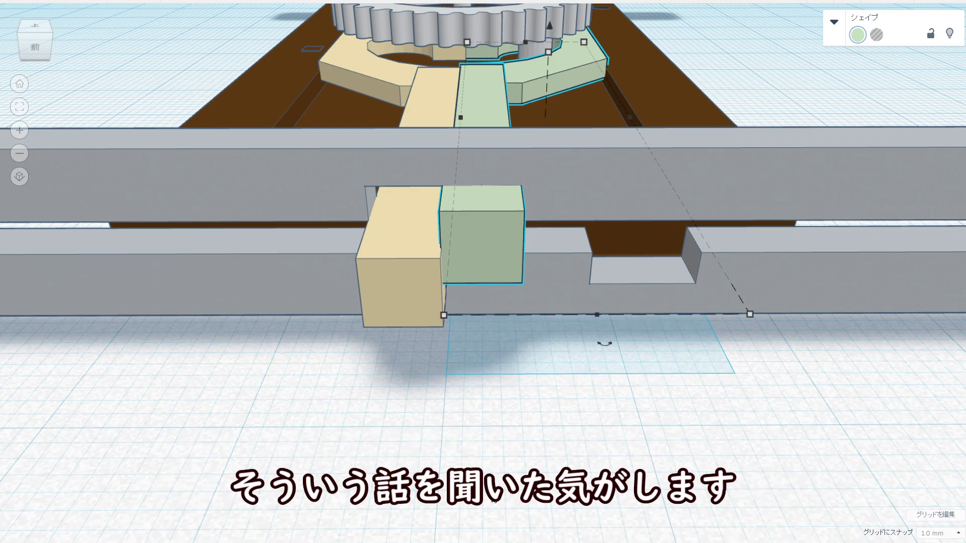
pyautogui.press('Down')
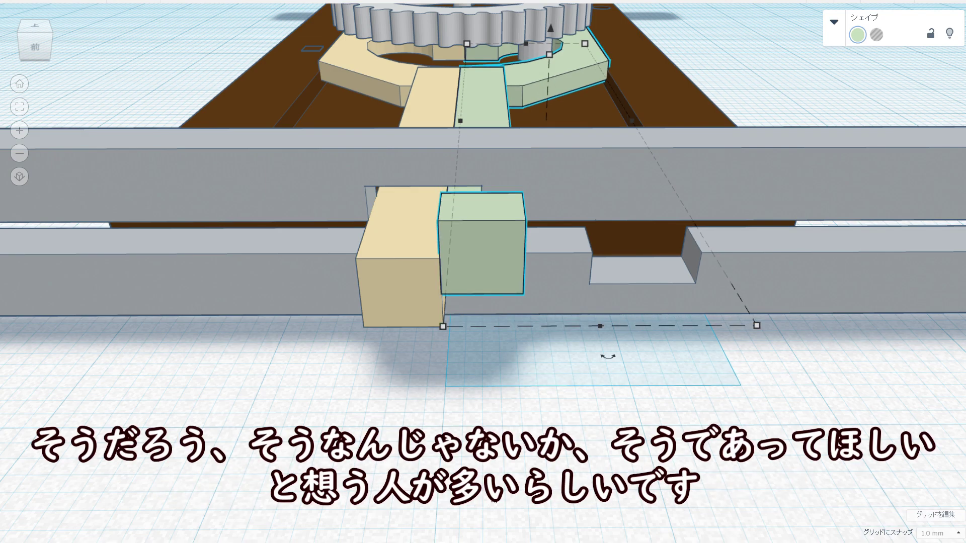
pyautogui.press('Up')
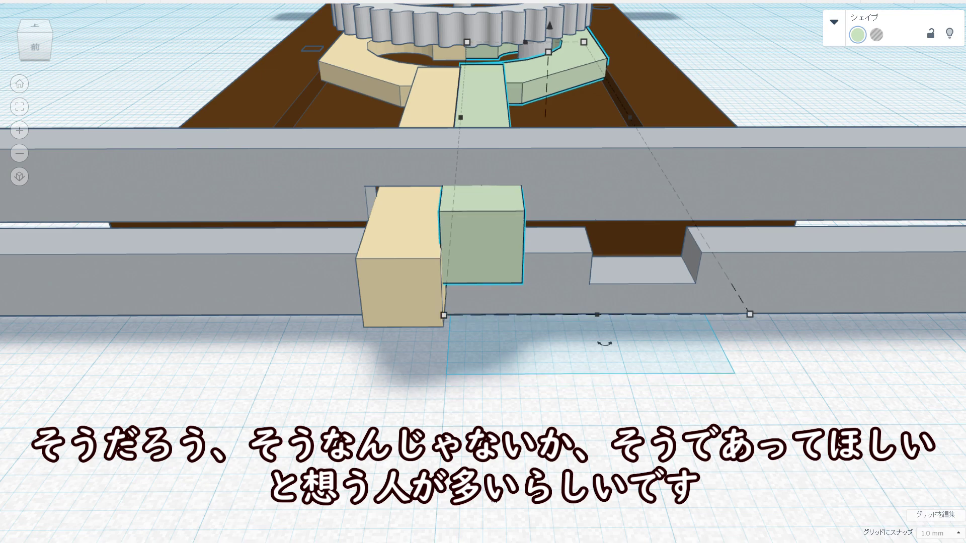
pyautogui.press('Down')
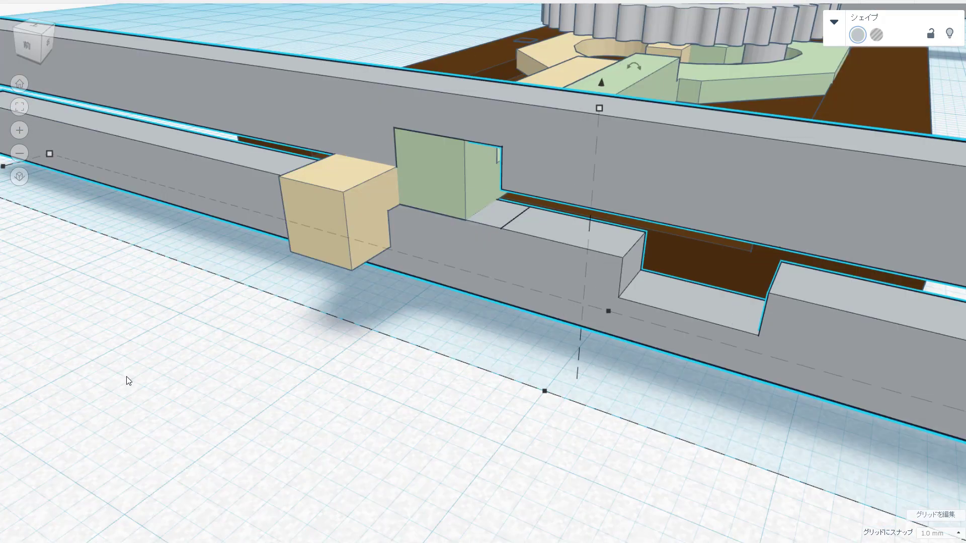
pyautogui.press('Left')
# Step the notched grey locking rod left and right repeatedly along the rail
pyautogui.press('Left')
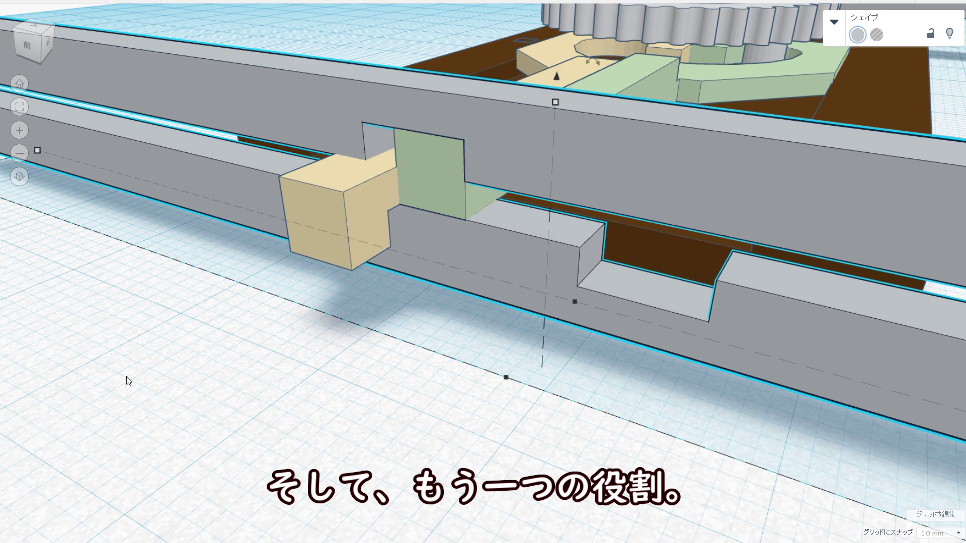
pyautogui.press('Right')
pyautogui.press('Right')
pyautogui.press('Left')
pyautogui.press('Left')
pyautogui.press('Right')
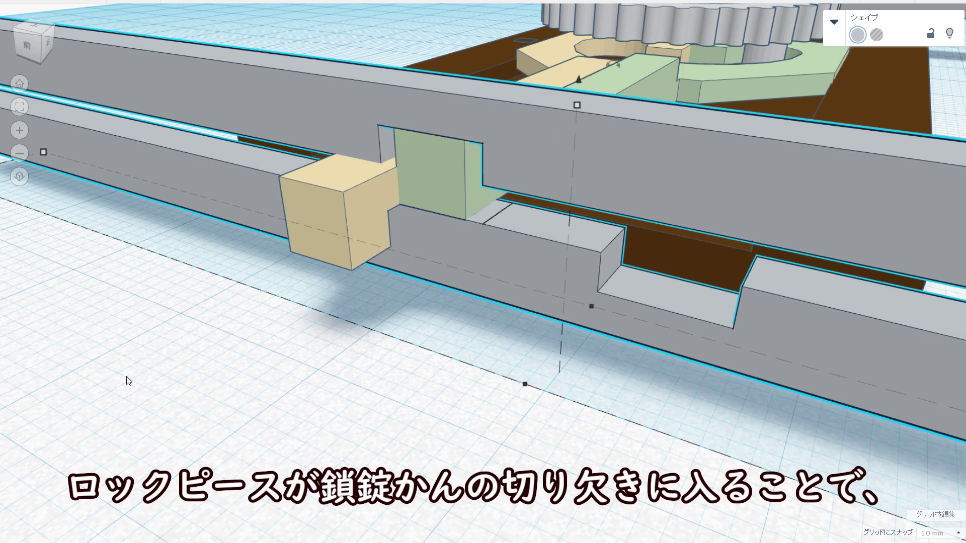
pyautogui.press('Right')
pyautogui.press('Left')
pyautogui.press('Left')
pyautogui.press('Right')
pyautogui.press('Right')
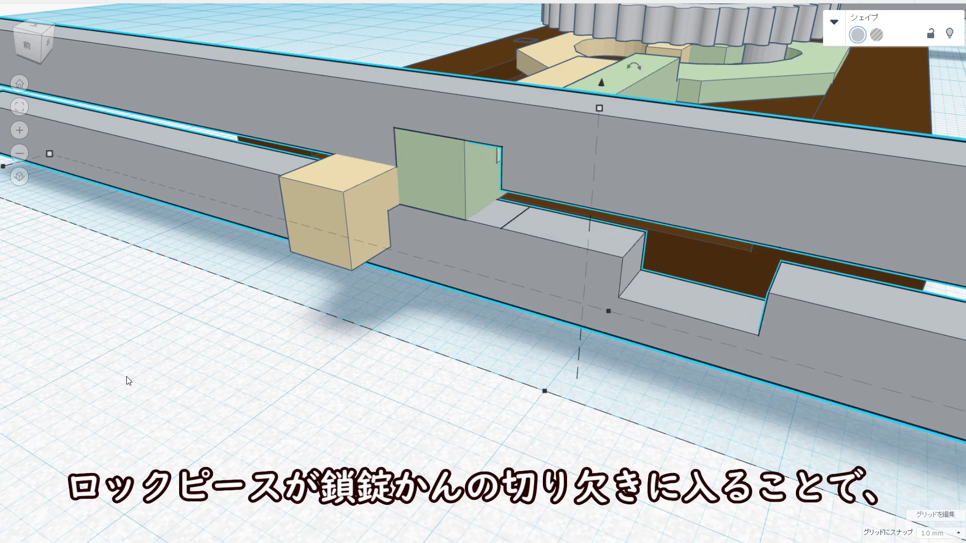
pyautogui.press('Left')
pyautogui.press('Left')
pyautogui.press('Right')
pyautogui.press('Right')
pyautogui.press('Left')
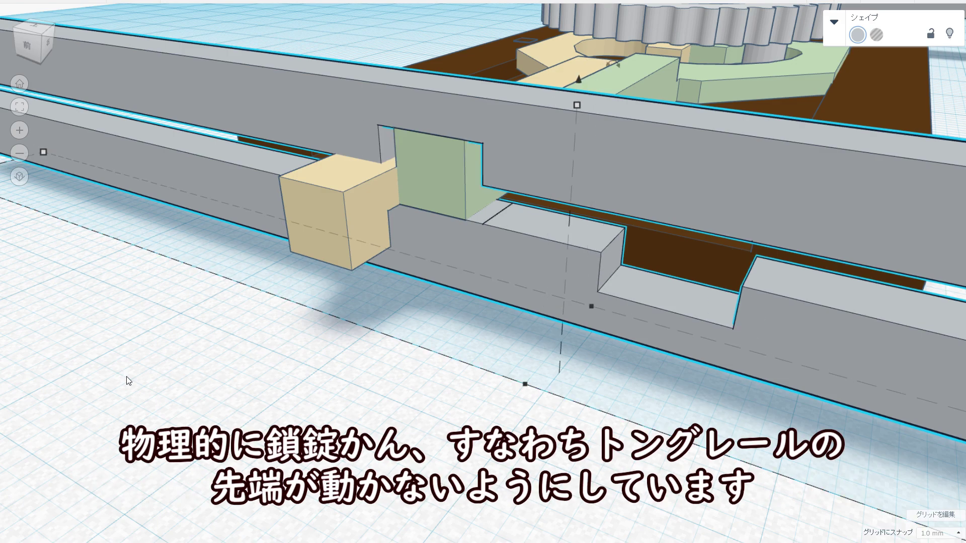
pyautogui.press('Left')
pyautogui.press('Right')
pyautogui.press('Right')
pyautogui.press('Left')
pyautogui.press('Left')
pyautogui.press('Right')
pyautogui.press('Right')
pyautogui.press('Left')
pyautogui.press('Left')
pyautogui.press('Right')
pyautogui.press('Right')
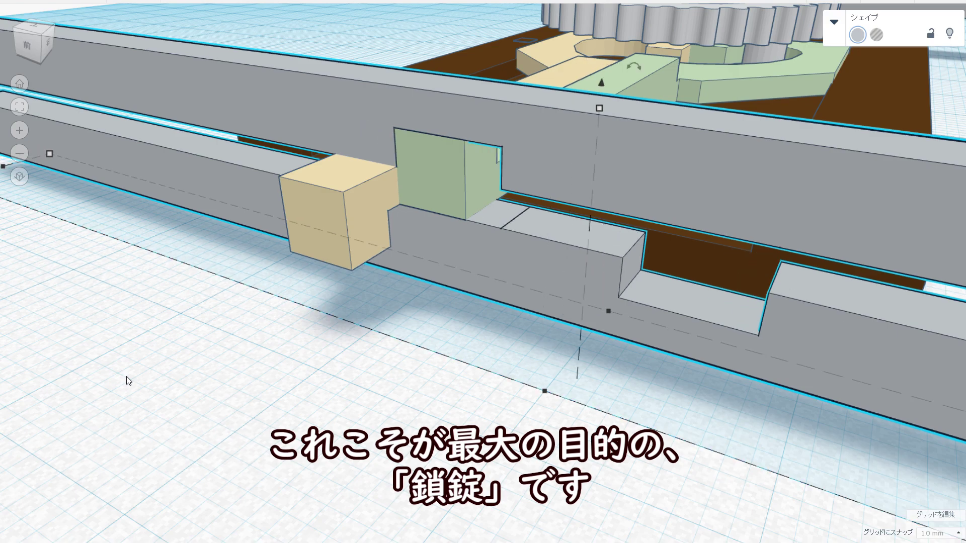
pyautogui.press('Left')
pyautogui.press('Left')
pyautogui.press('Right')
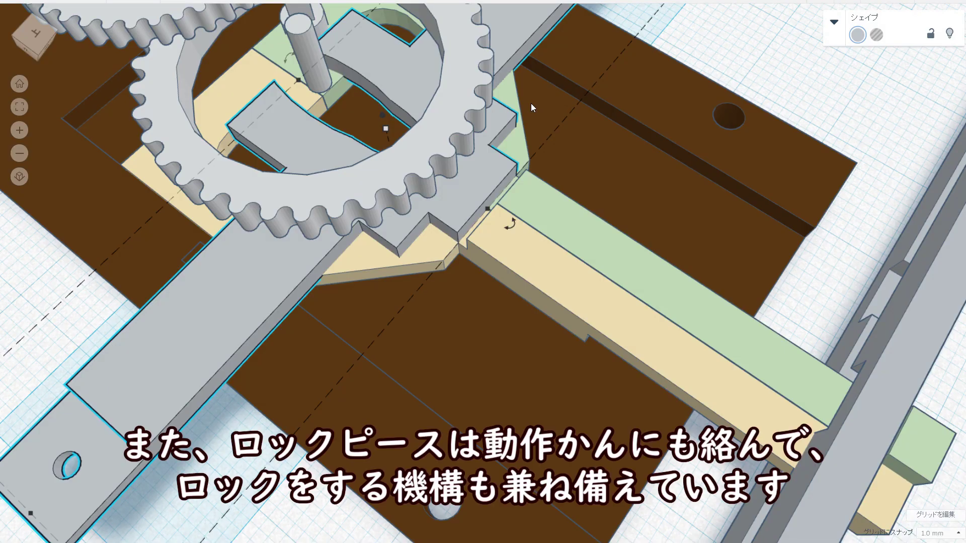
# Nudge the grey lock arm three steps to the right
pyautogui.press('Right')
pyautogui.press('Right')
pyautogui.press('Right')
pyautogui.press('Right')
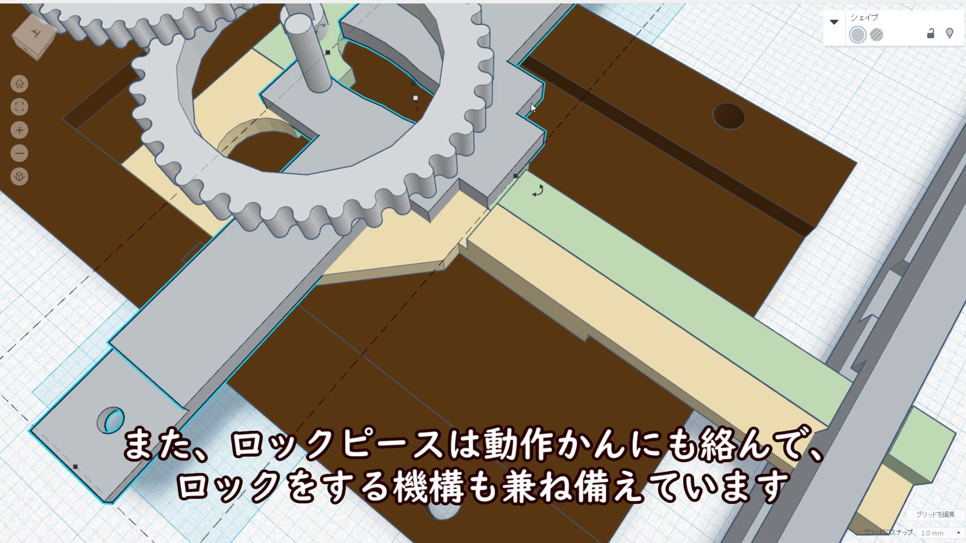
pyautogui.press('Right')
pyautogui.press('Right')
pyautogui.press('Right')
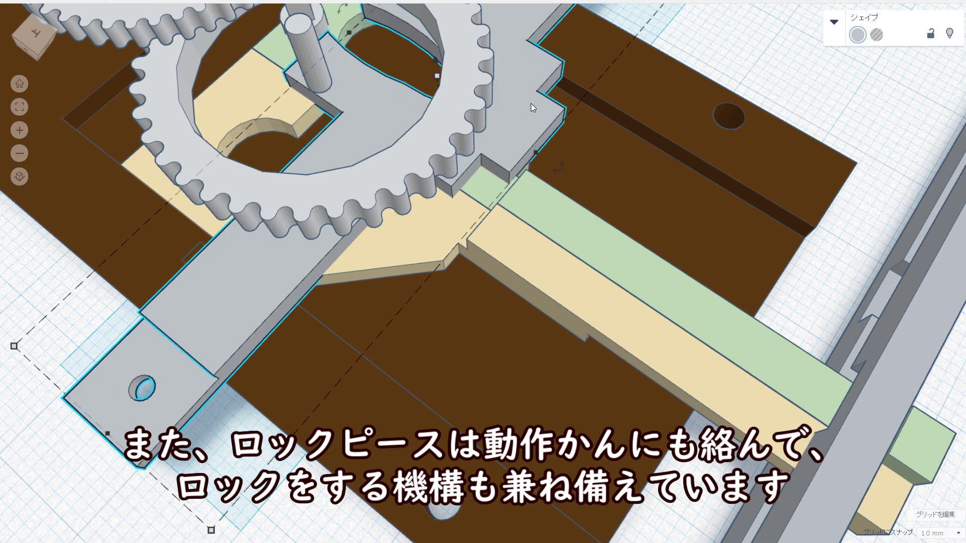
pyautogui.press('Right')
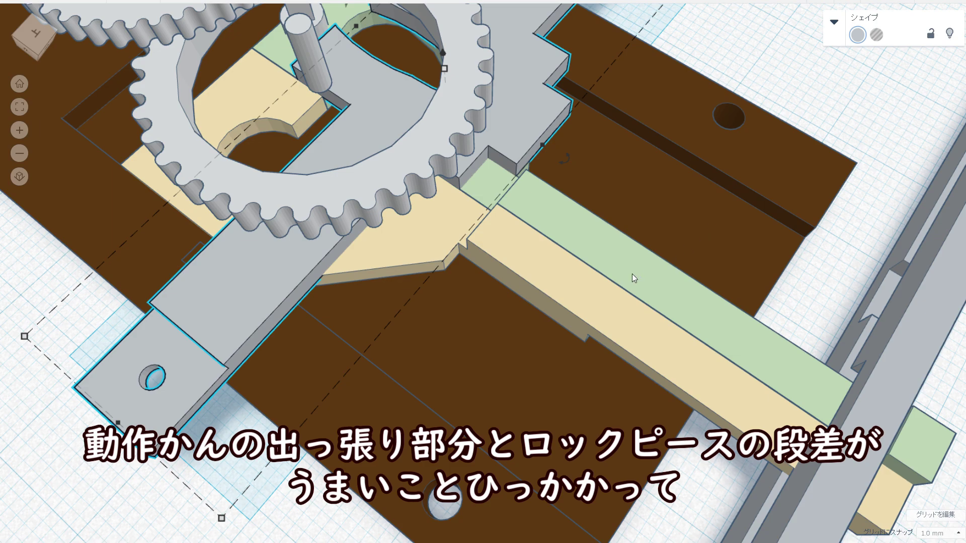
# Slide the green lock piece two steps up along its length to engage the arm
pyautogui.click(632, 274)
pyautogui.press('Up')
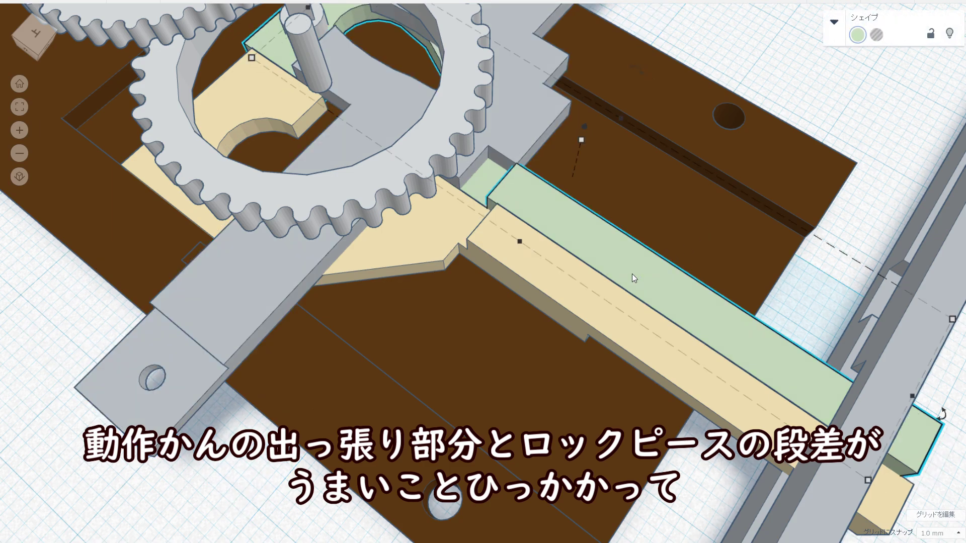
pyautogui.press('Up')
pyautogui.press('Up')
pyautogui.press('Up')
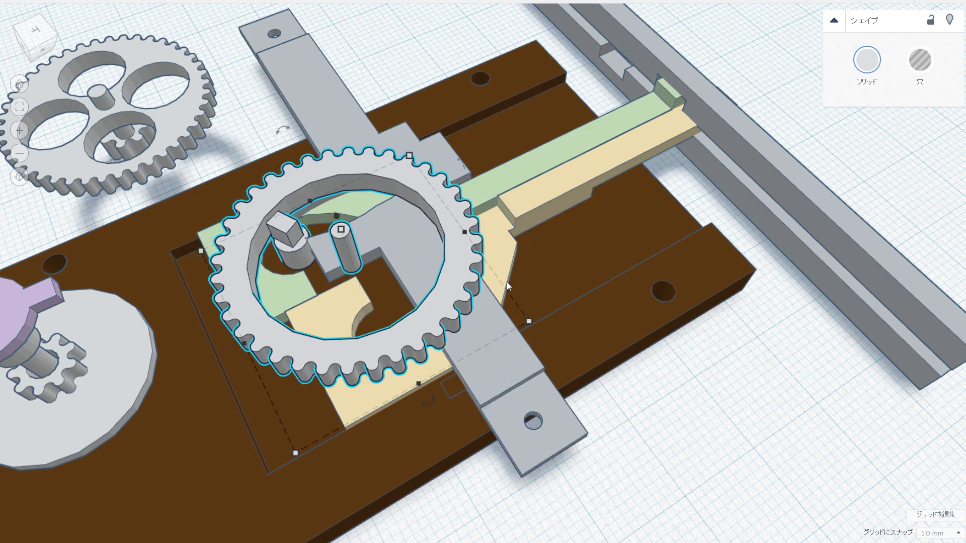
# Turn the large gear step by step, shifting the grey throw bar and yellow lock bar across
pyautogui.click(509, 165)
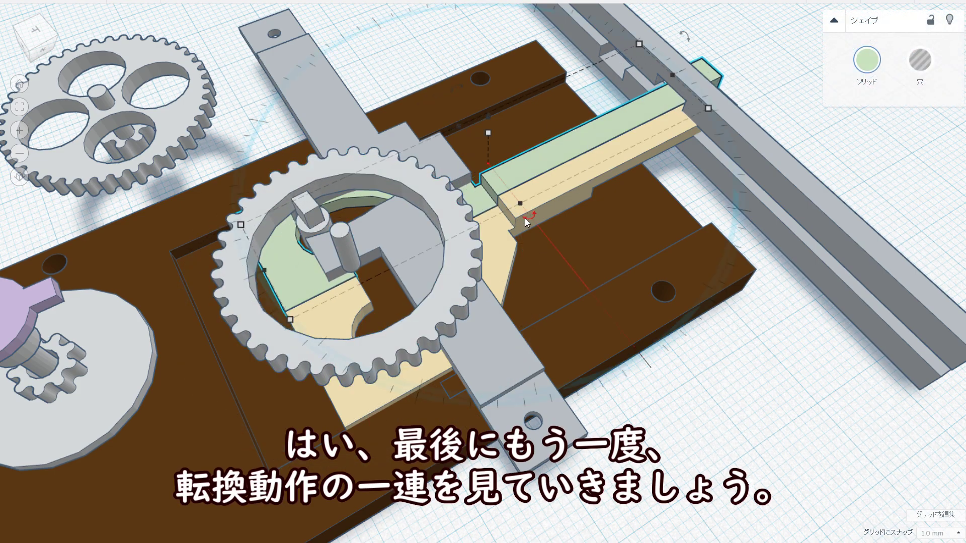
pyautogui.click(409, 342)
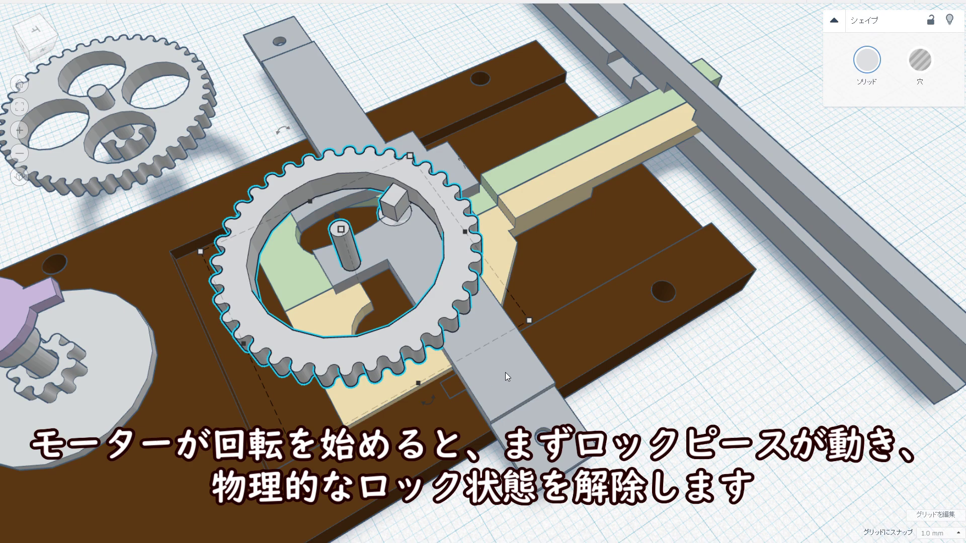
pyautogui.click(505, 373)
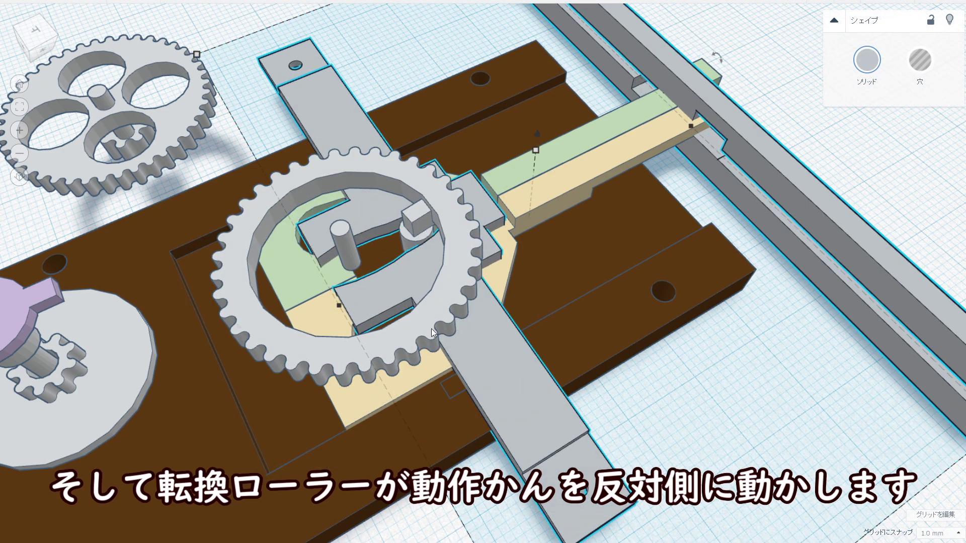
pyautogui.click(415, 321)
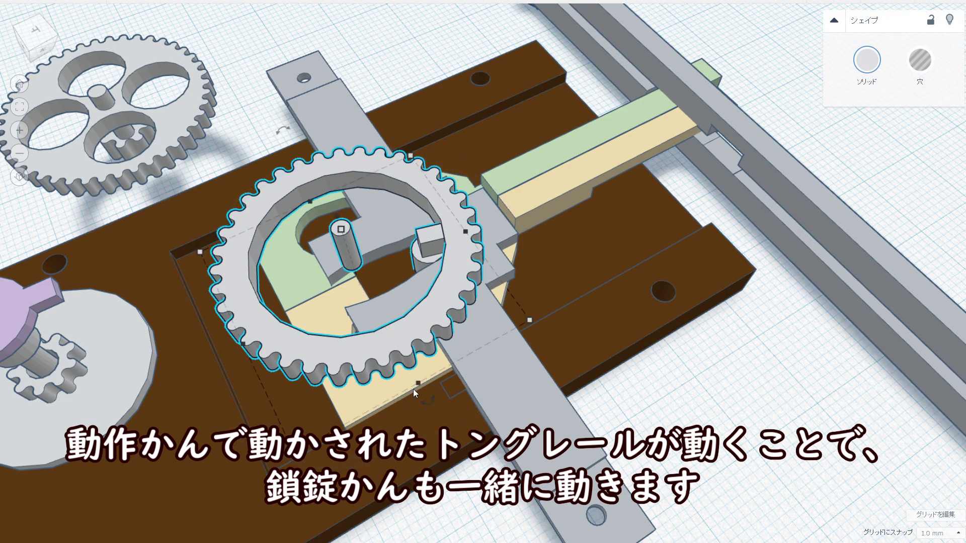
pyautogui.click(505, 364)
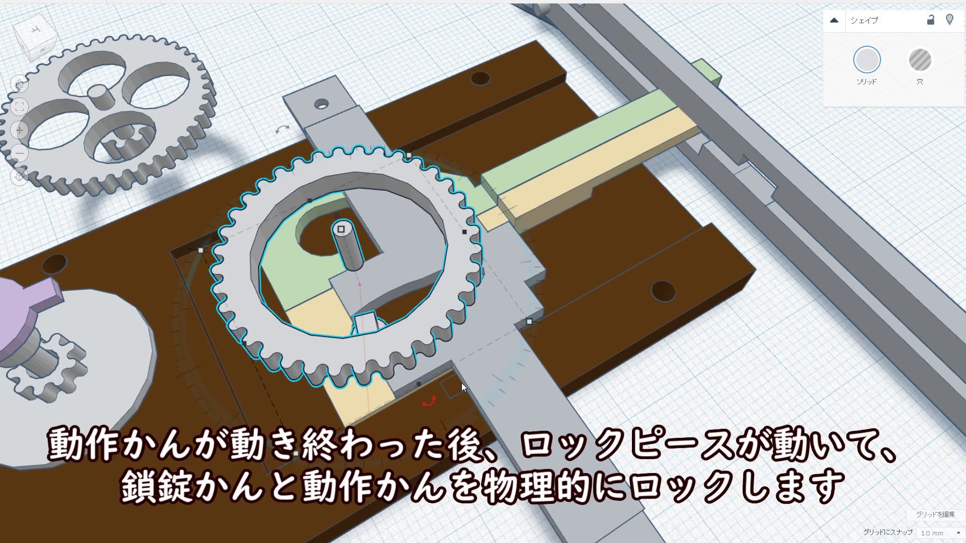
pyautogui.click(431, 398)
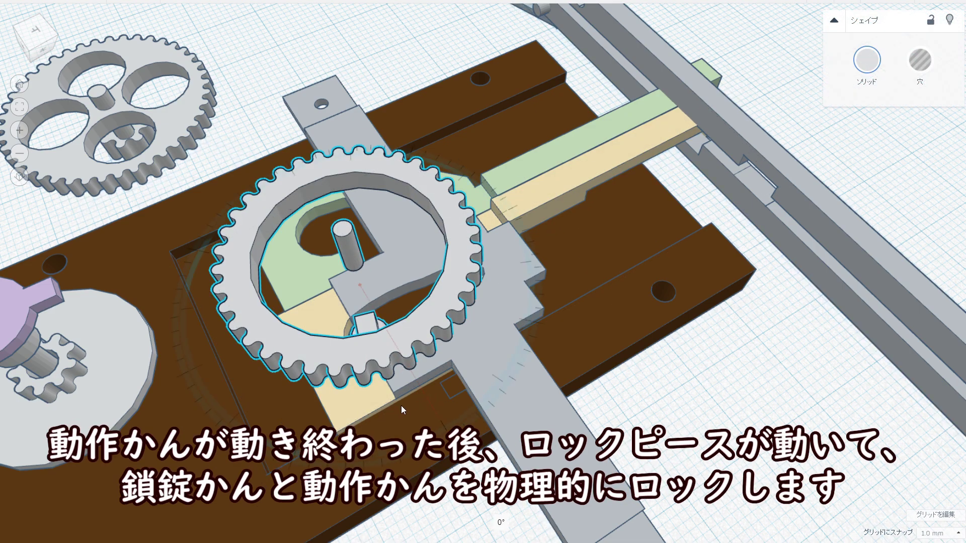
pyautogui.click(560, 185)
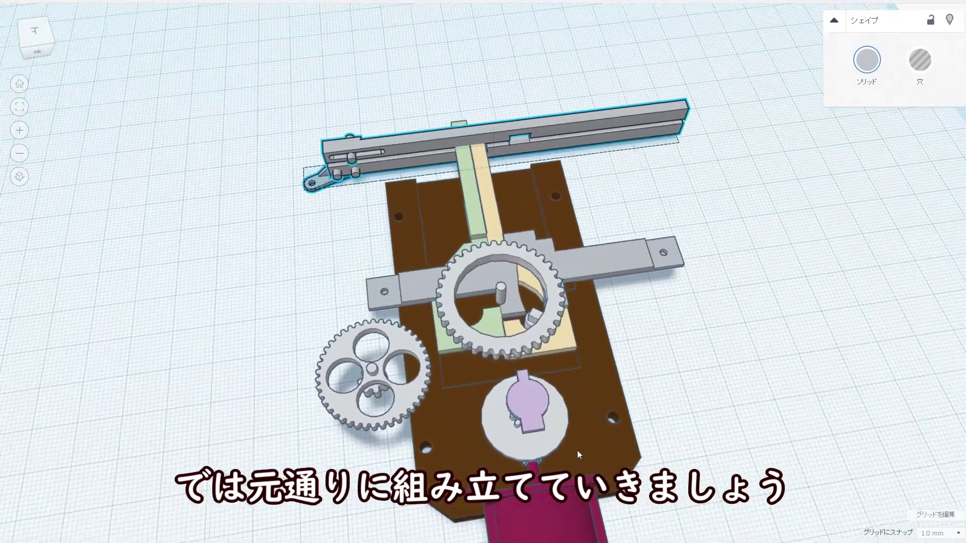
# Zoom out to the whole assembly and move the blue casing down onto the chassis
pyautogui.click(345, 351)
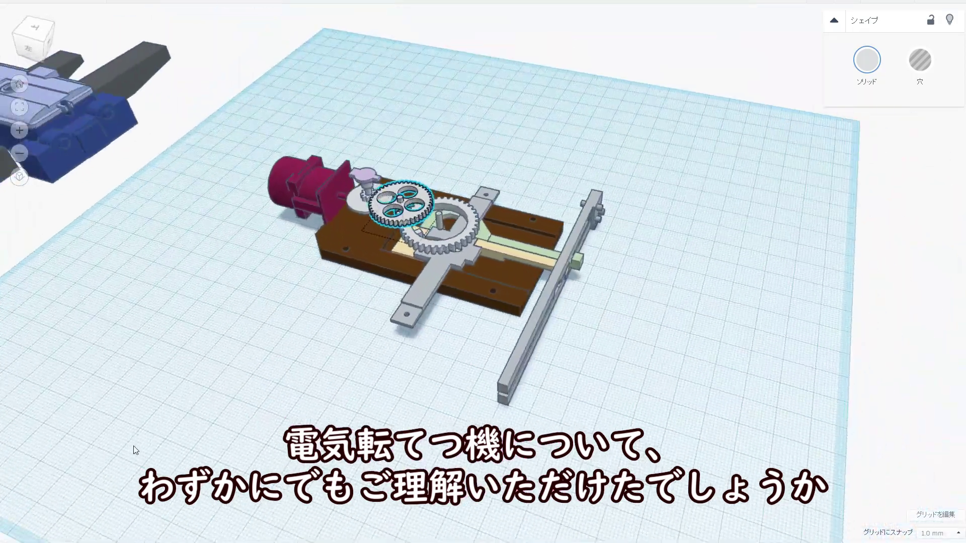
pyautogui.moveTo(427, 346); pyautogui.dragTo(219, 322, button='right')
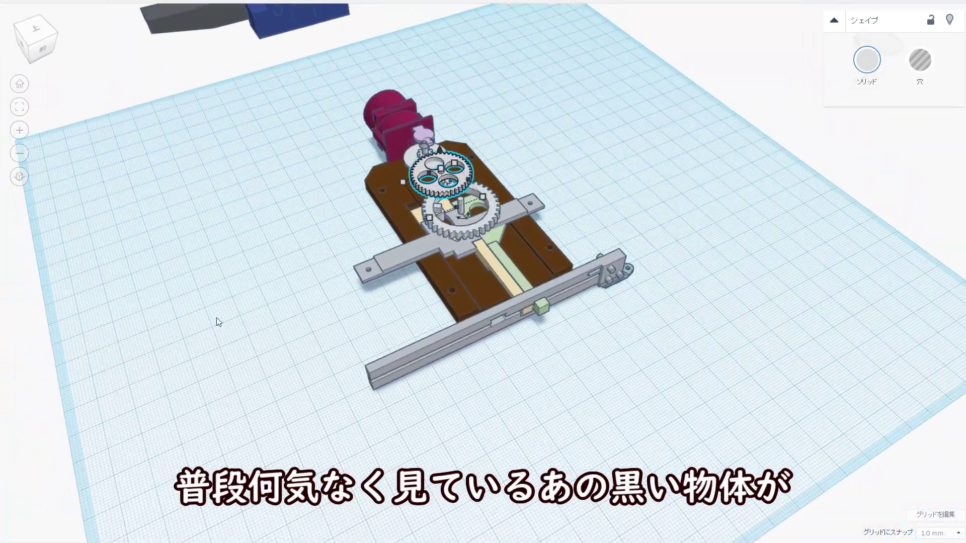
pyautogui.scroll(-3, 352, 60)
pyautogui.click(346, 99)
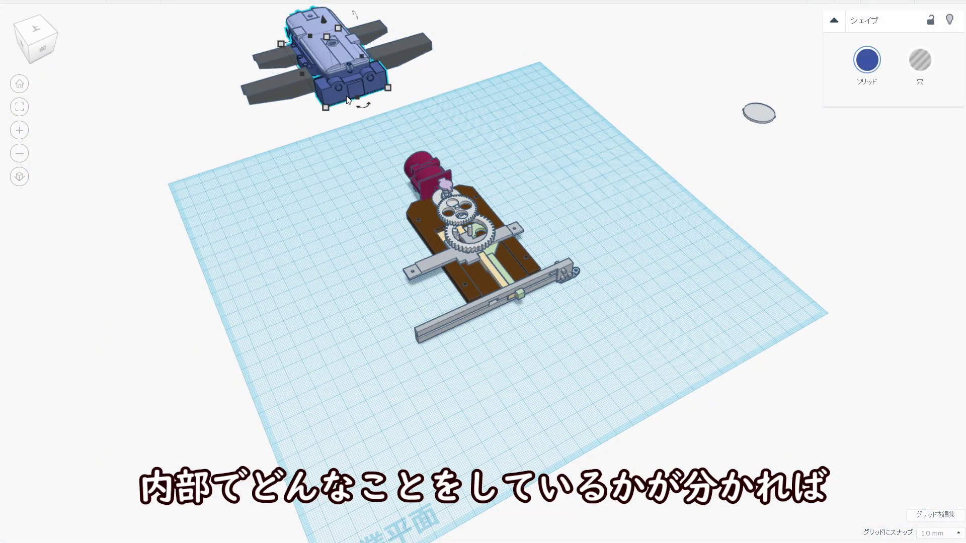
pyautogui.press('Right')
pyautogui.press('Right')
pyautogui.press('Right')
pyautogui.press('Right')
pyautogui.press('Right')
pyautogui.press('Right')
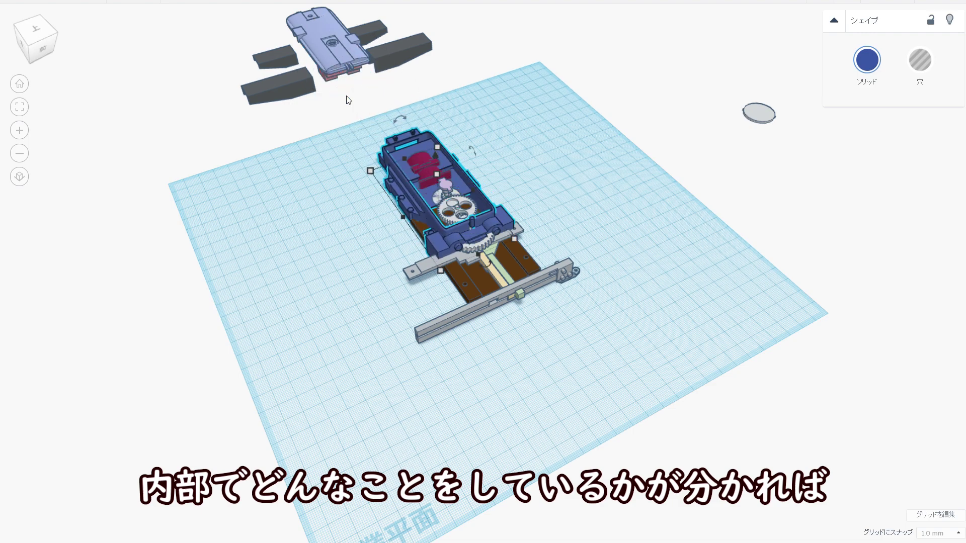
pyautogui.press('Right')
pyautogui.press('Right')
pyautogui.press('Right')
pyautogui.press('Right')
pyautogui.press('Right')
pyautogui.press('Right')
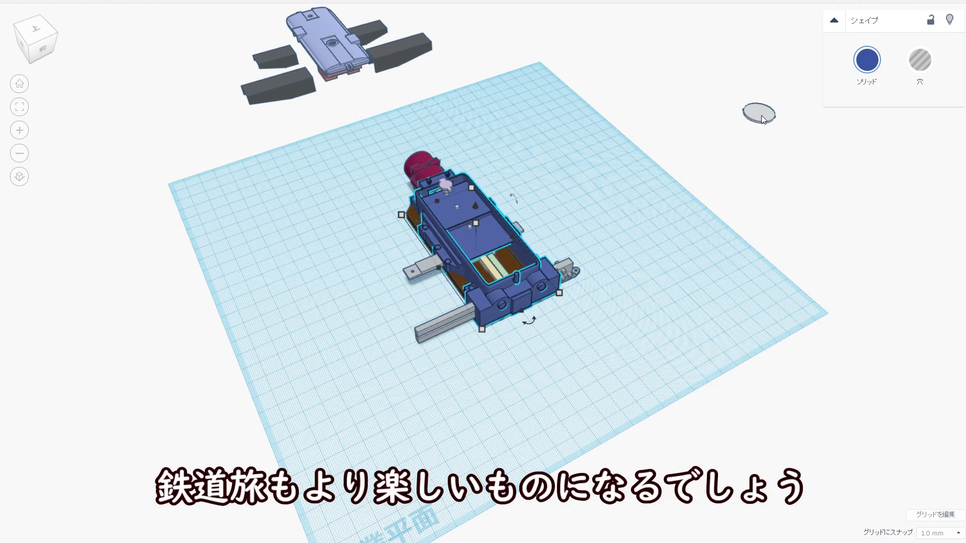
# Lower the small connector and light cover onto the casing, then place the four grey rail blocks
pyautogui.click(762, 116)
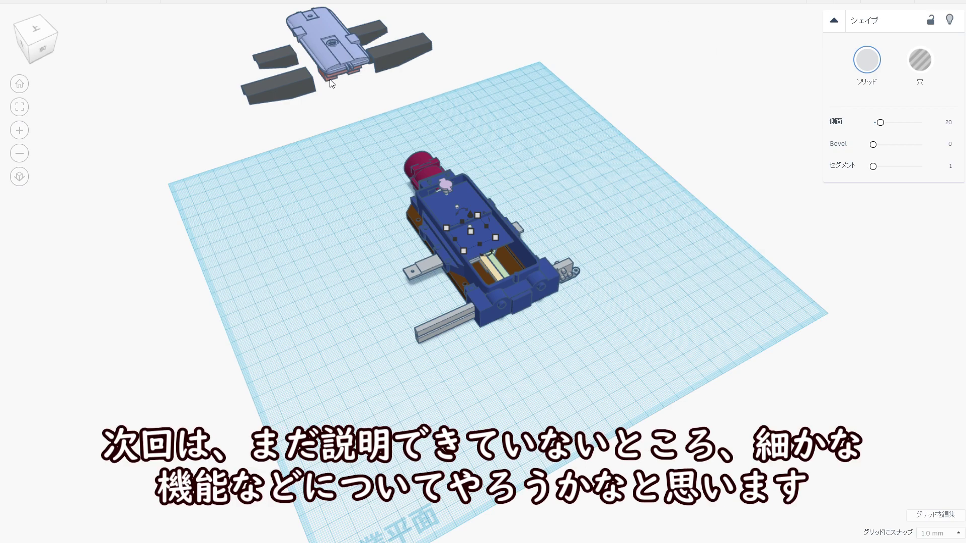
pyautogui.press('Right')
pyautogui.press('Right')
pyautogui.press('Right')
pyautogui.press('Right')
pyautogui.press('Right')
pyautogui.press('Right')
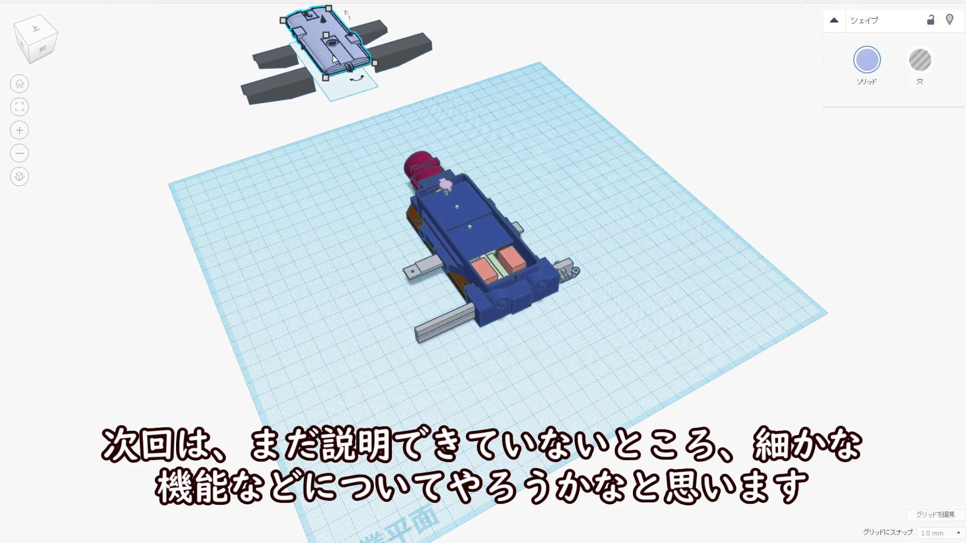
pyautogui.press('Right')
pyautogui.press('Right')
pyautogui.press('Right')
pyautogui.press('Right')
pyautogui.press('Right')
pyautogui.press('Right')
pyautogui.press('Right')
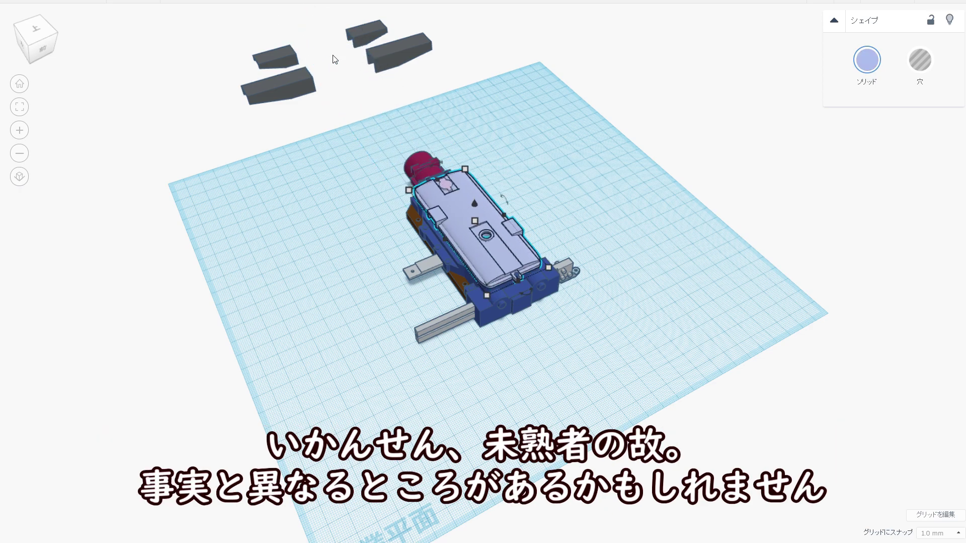
pyautogui.click(298, 89)
pyautogui.press('Right')
pyautogui.press('Right')
pyautogui.press('Right')
pyautogui.press('Right')
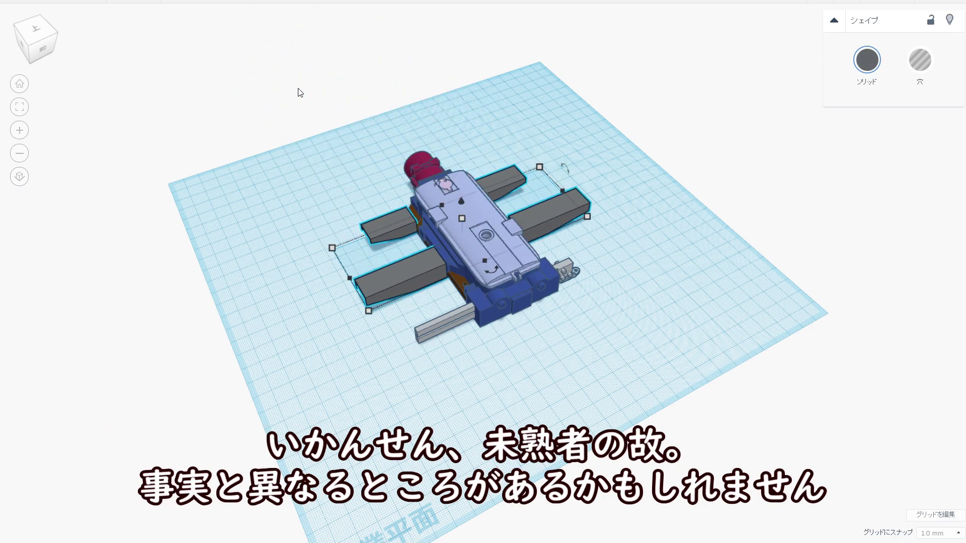
pyautogui.press('Right')
pyautogui.press('Right')
pyautogui.press('Right')
# Zoom in and orbit to face the reassembled point machine
pyautogui.scroll(2, 441, 298)
pyautogui.scroll(2, 464, 262)
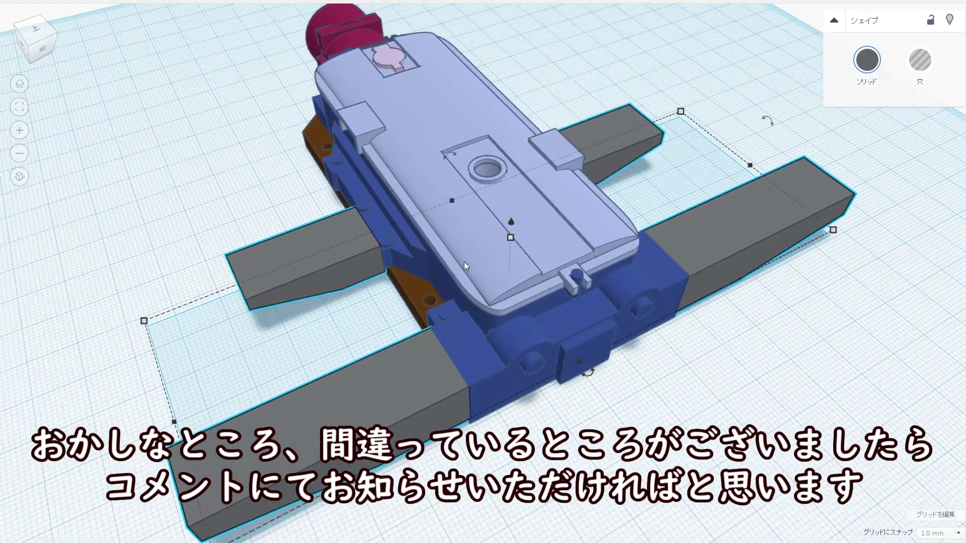
pyautogui.scroll(3, 740, 393)
pyautogui.moveTo(780, 396)
pyautogui.mouseDown(button='right')
pyautogui.moveTo(376, 398)
pyautogui.moveTo(338, 424)
pyautogui.mouseUp(button='right')
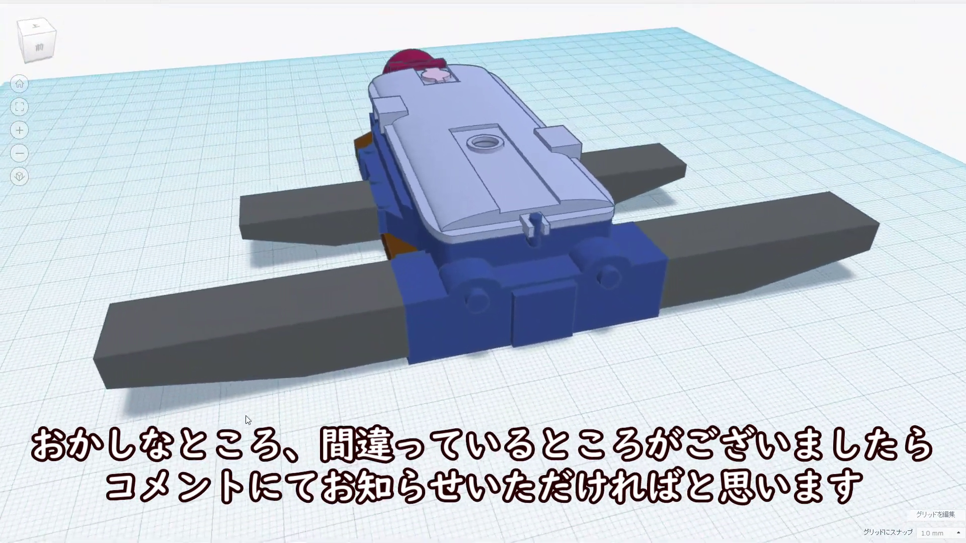